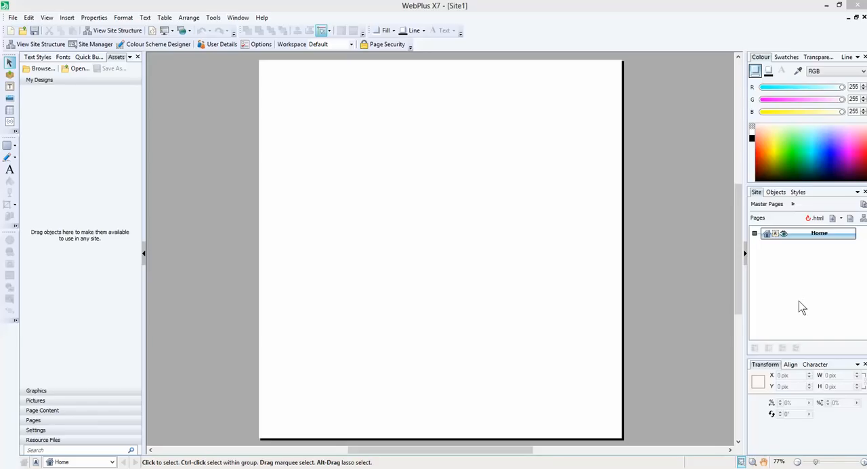
- Clone the Home page in the site structure and open the copy
right_click(811, 240)
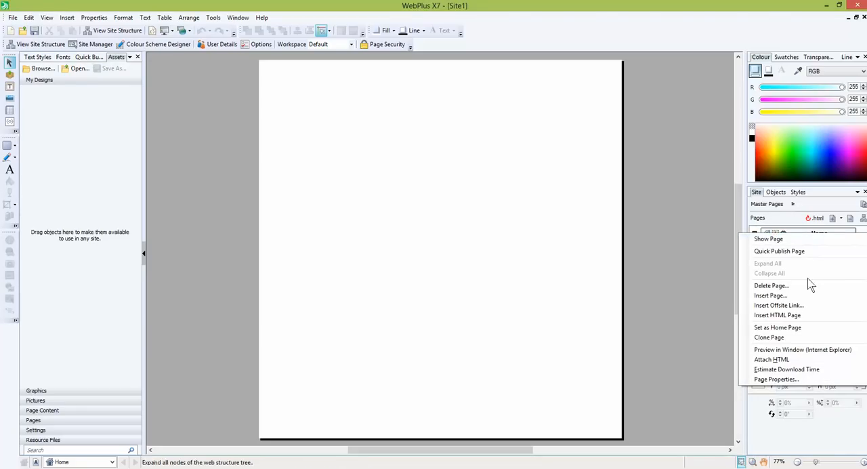
left_click(787, 336)
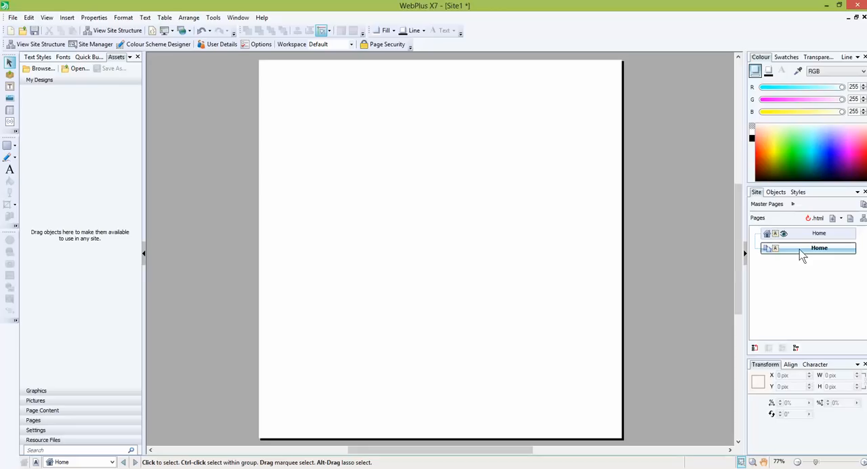
double_click(799, 249)
right_click(799, 249)
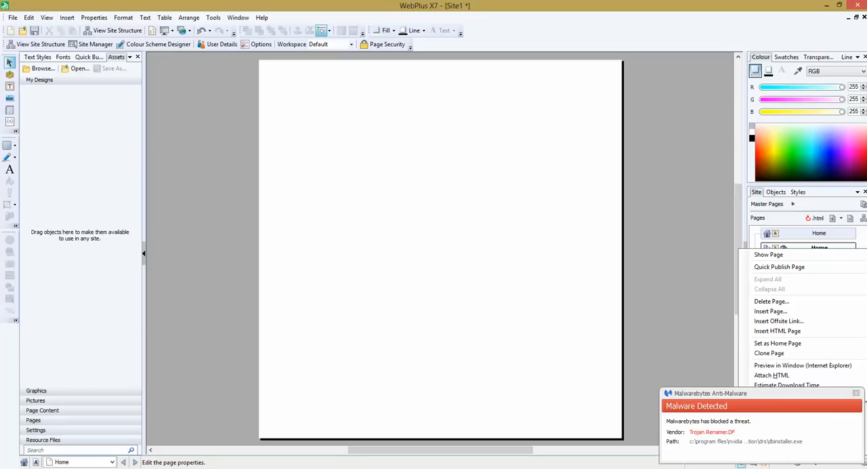
- Exit Malwarebytes Anti-Malware running in the background and dismiss its malware alert
left_click(784, 468)
right_click(784, 428)
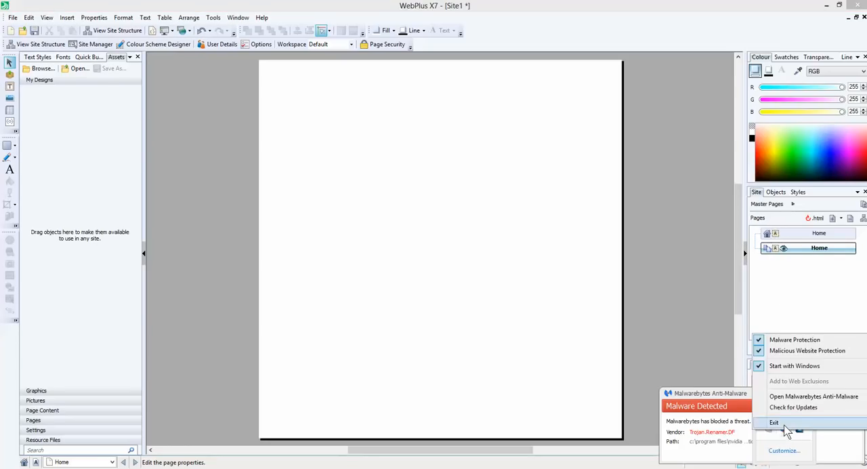
left_click(807, 440)
left_click(467, 251)
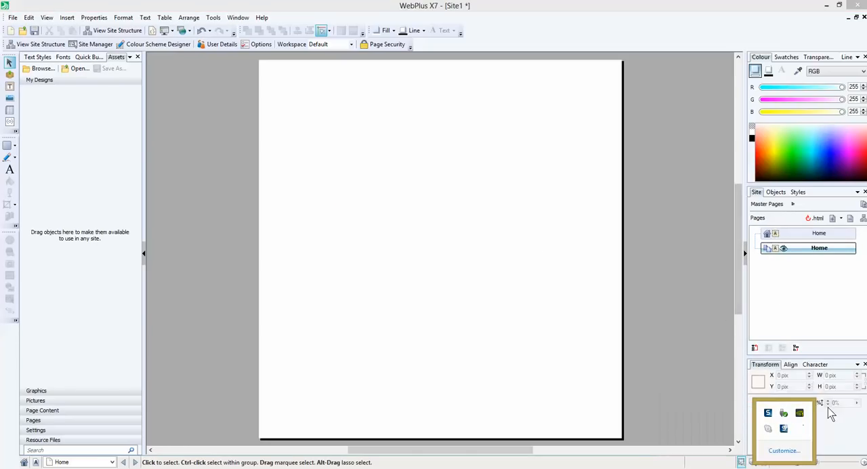
- In the cloned page's properties, set the page name to Services and the file name to services.html
right_click(822, 250)
left_click(776, 393)
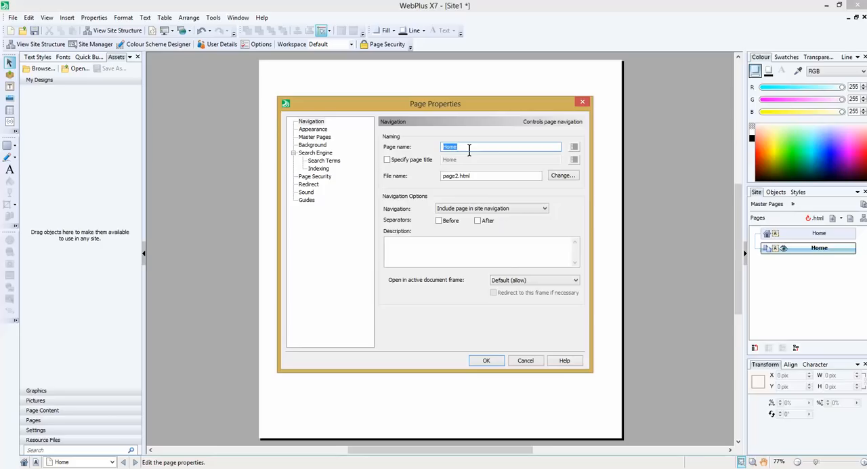
type("Services")
key("ctrl+a")
key("ctrl+c")
left_click(468, 176)
key("Home")
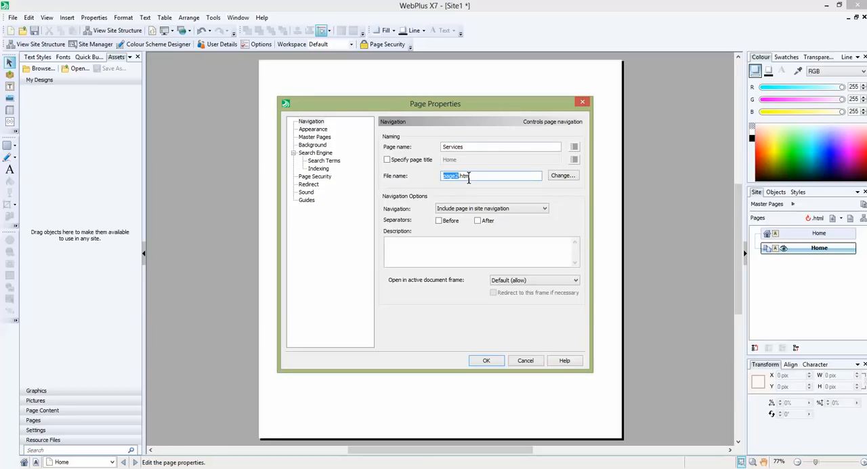
key("ctrl+v")
key("BackSpace")
type("s")
left_click(497, 362)
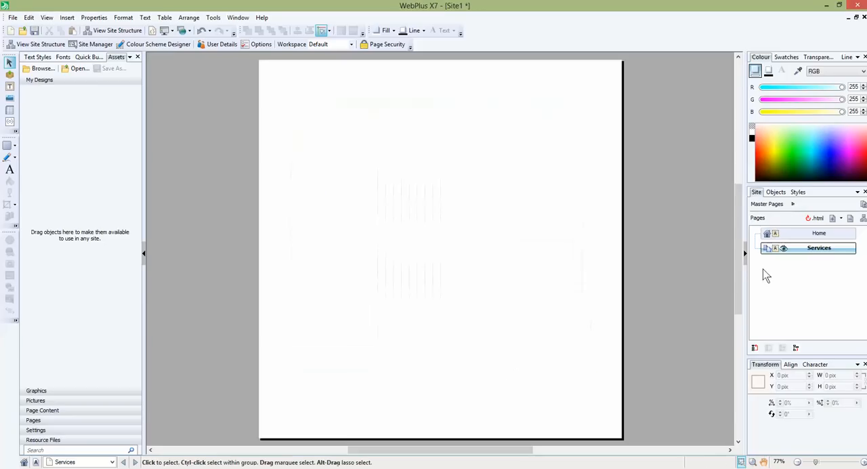
left_click(819, 235)
left_click(817, 248)
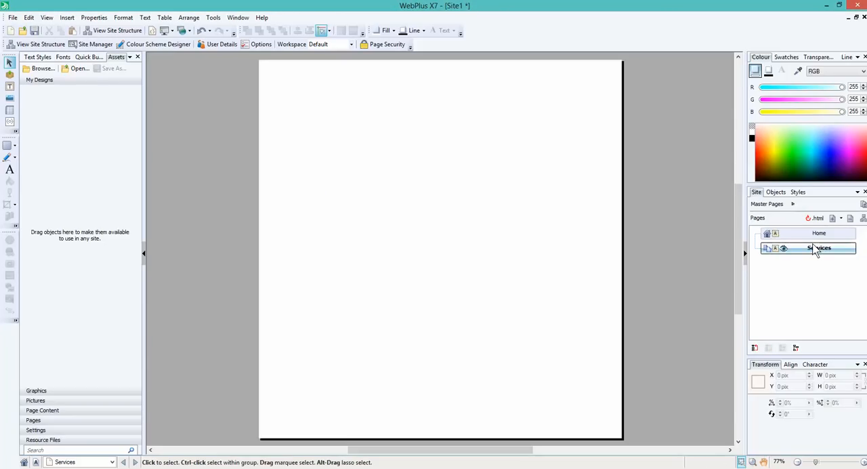
left_click(819, 236)
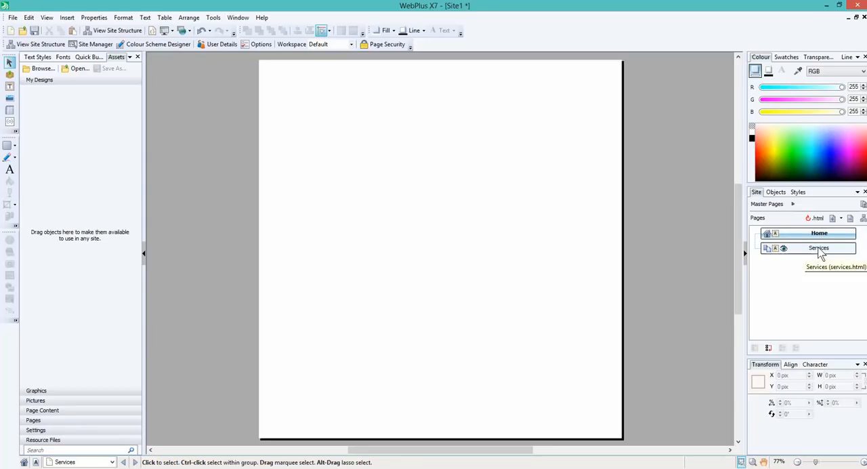
left_click(819, 248)
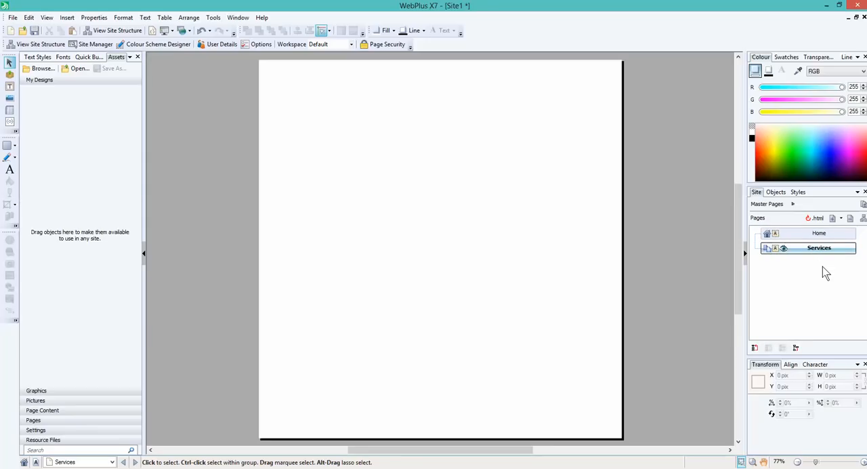
- Add a new blank page named sample after the Services page, and give it a matching HTML file name
left_click(841, 219)
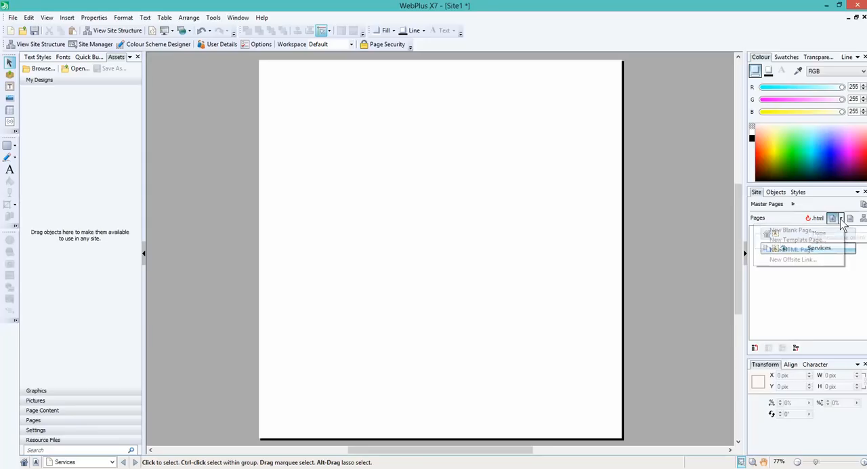
left_click(815, 231)
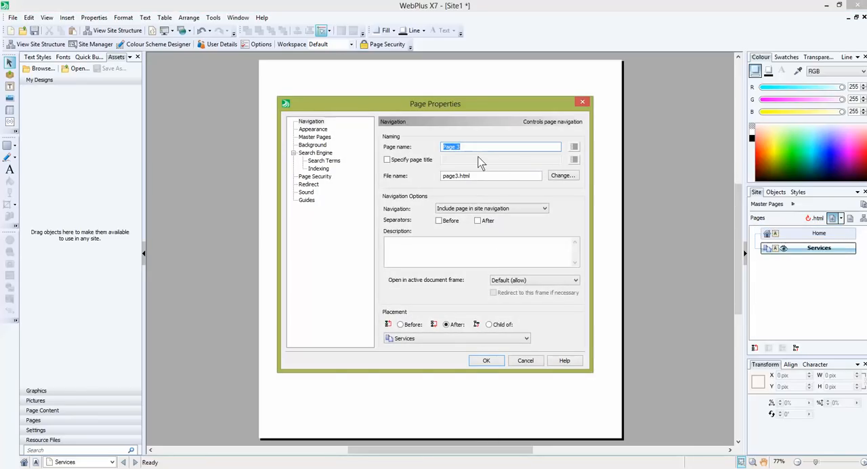
type("sample")
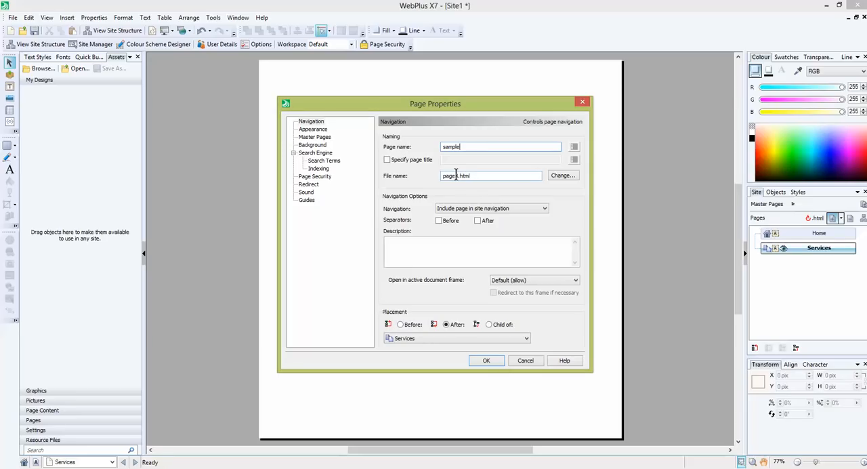
double_click(457, 175)
type("sam")
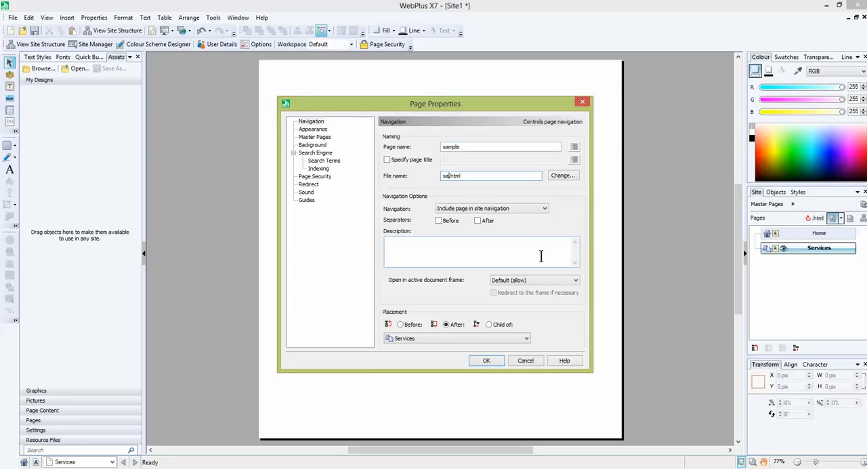
type("ple")
left_click(494, 360)
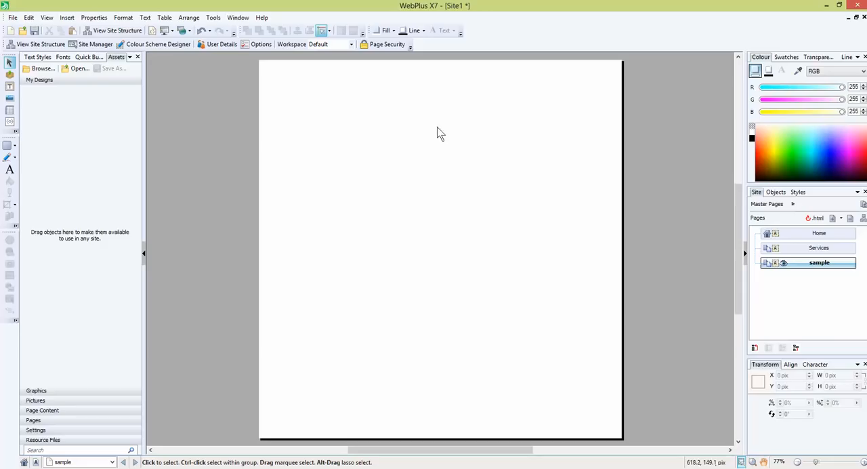
- Show the site's master pages and open Master A for editing
left_click(796, 207)
left_click(767, 229)
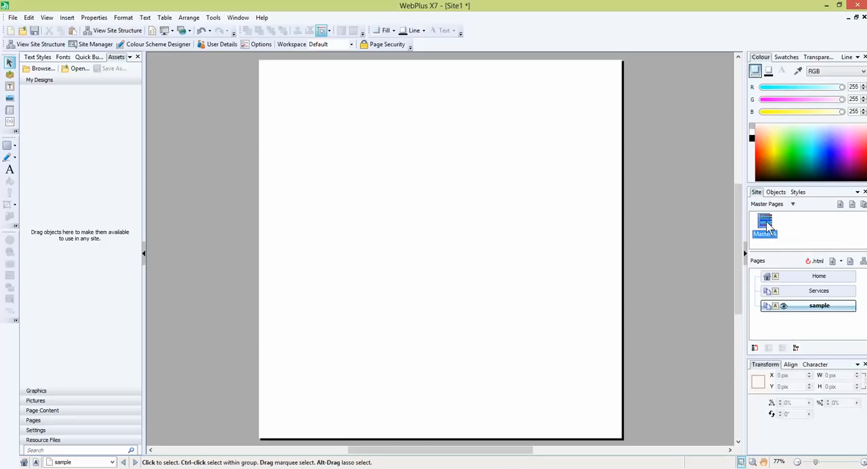
double_click(768, 229)
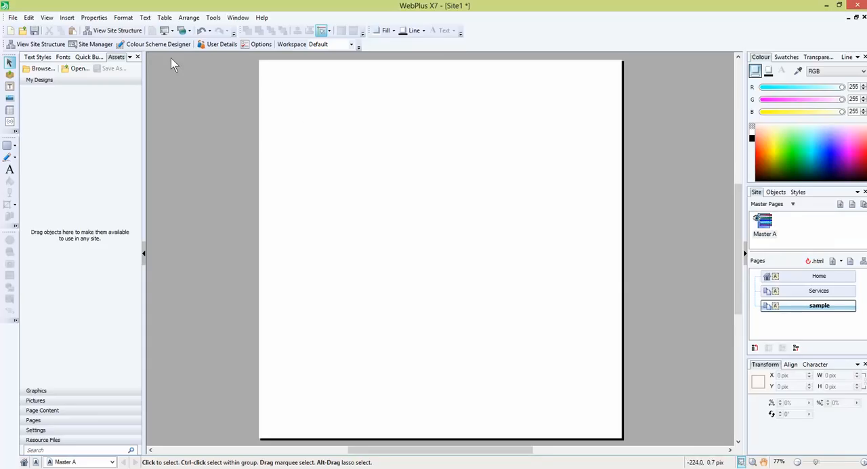
- Choose the Illustrative 1 navigation bar design for insertion on the master page
left_click(67, 18)
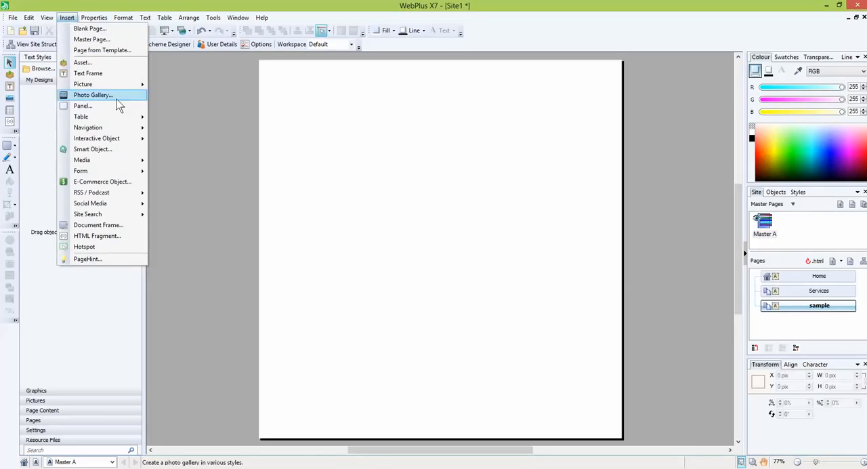
mouse_move(120, 131)
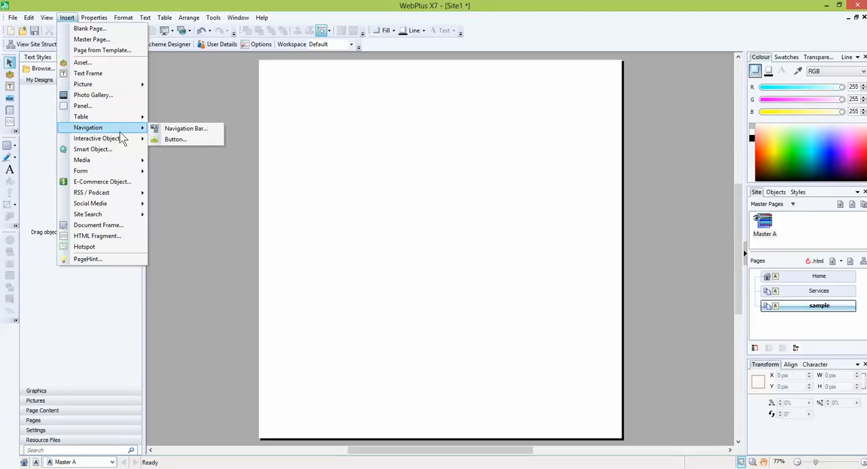
left_click(180, 130)
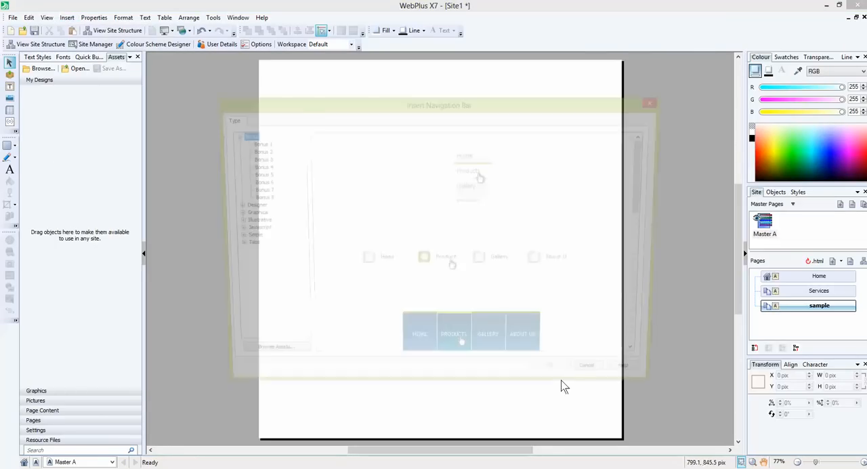
left_click(249, 213)
left_click(513, 283)
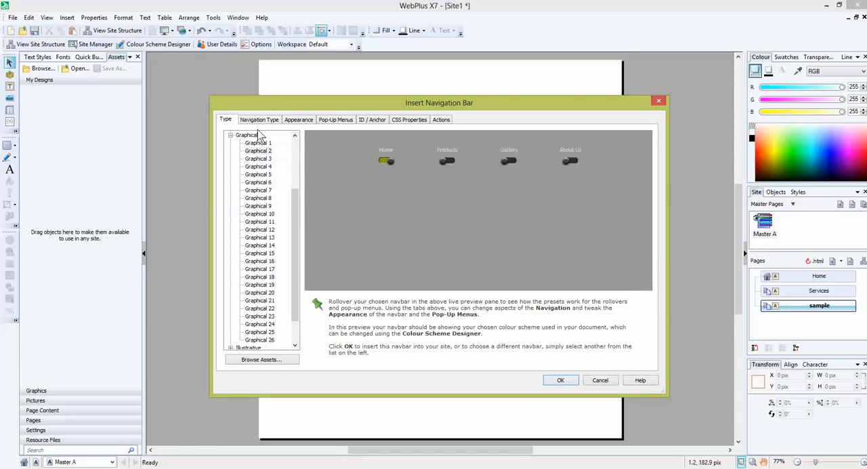
left_click(230, 135)
left_click(249, 222)
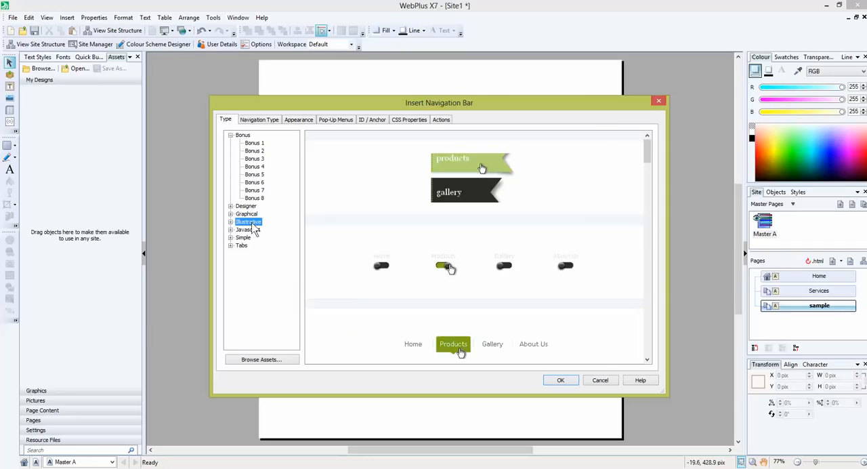
left_click(453, 183)
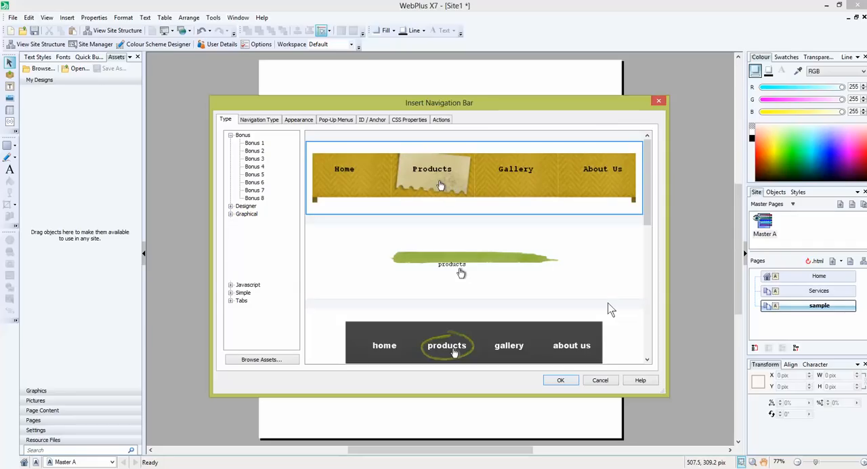
left_click(561, 380)
- Place the navigation bar near the master page's upper edge and resize it to about 849 by 139 pix
left_click(293, 86)
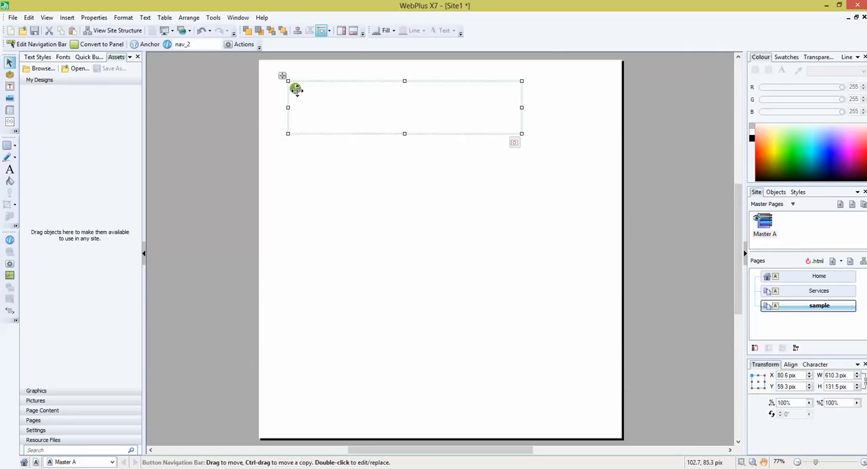
left_click_drag(521, 134, 611, 152)
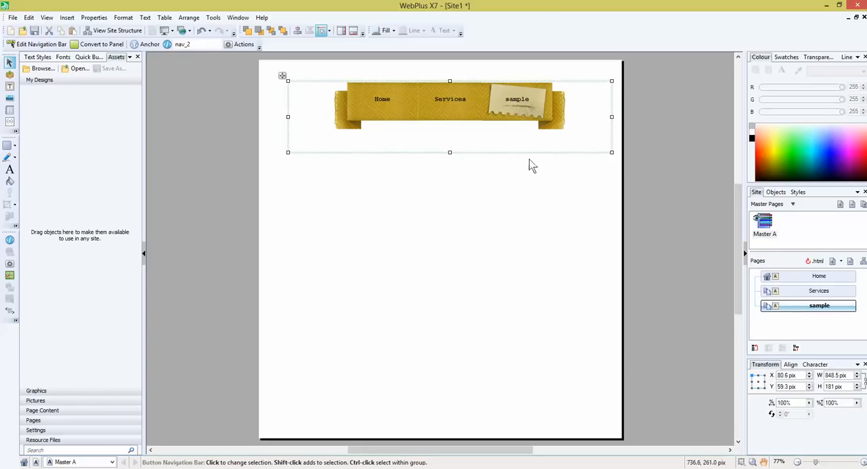
left_click_drag(450, 152, 462, 136)
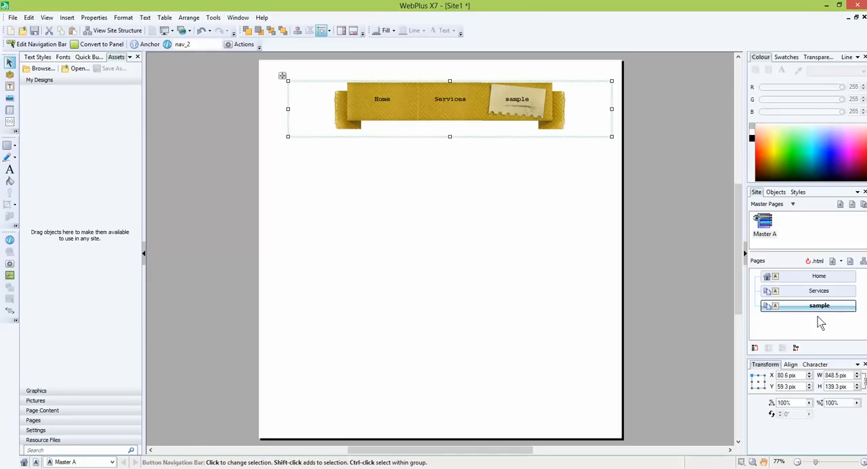
- Rename the Services page to "Services and Parts" in its page properties, keeping the navigation bar in view
left_click(817, 293)
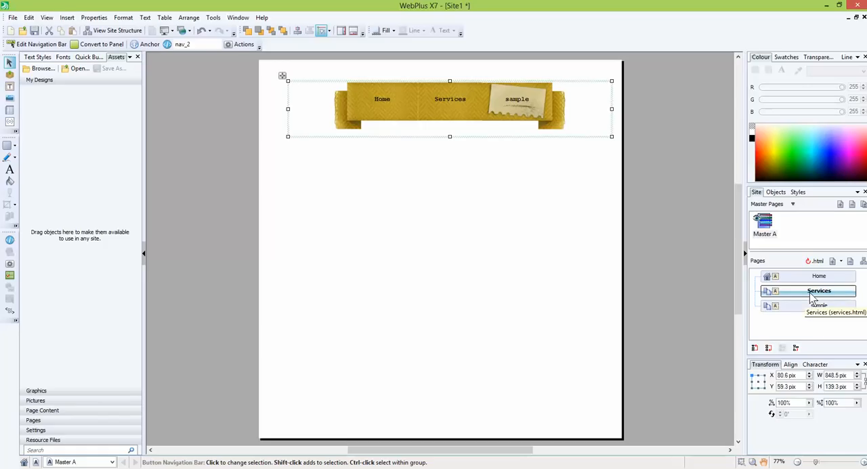
right_click(813, 295)
left_click(784, 445)
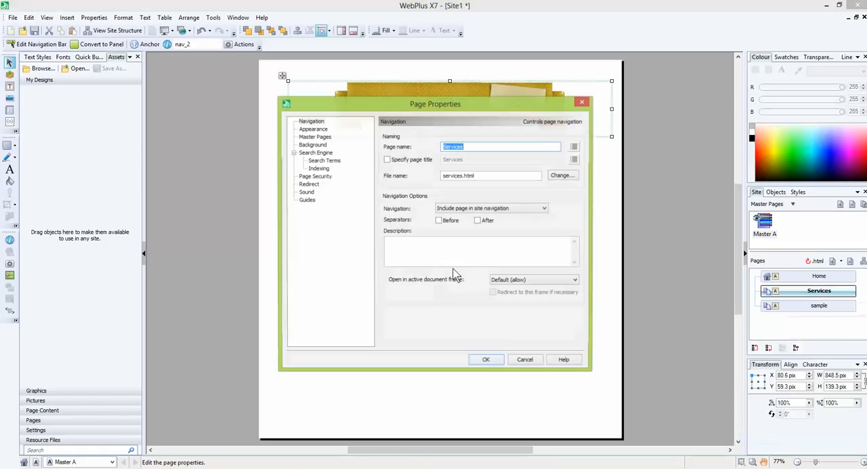
left_click_drag(491, 90, 500, 233)
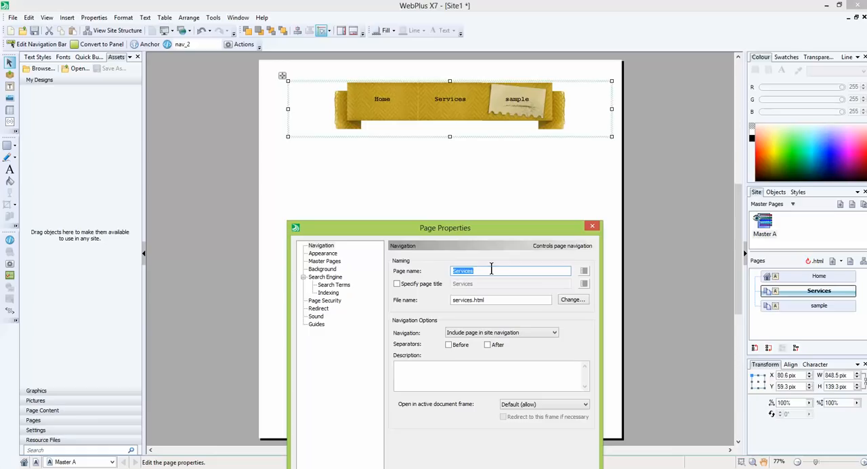
left_click(491, 270)
type("and Parts")
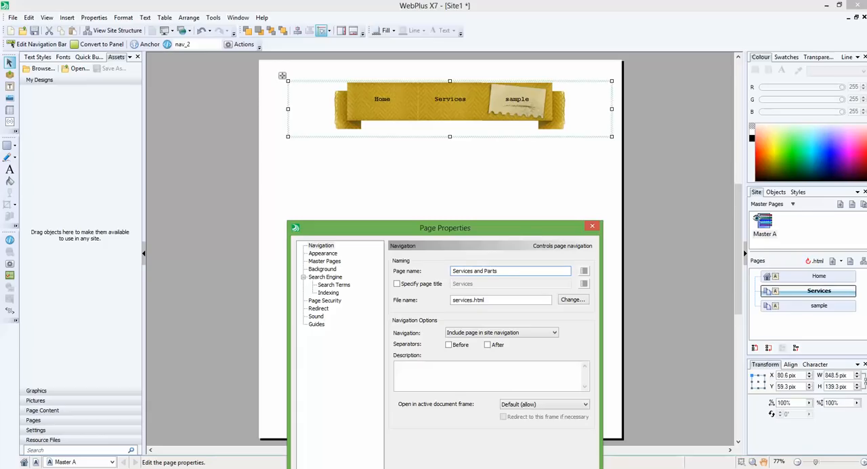
left_click_drag(521, 234, 529, 190)
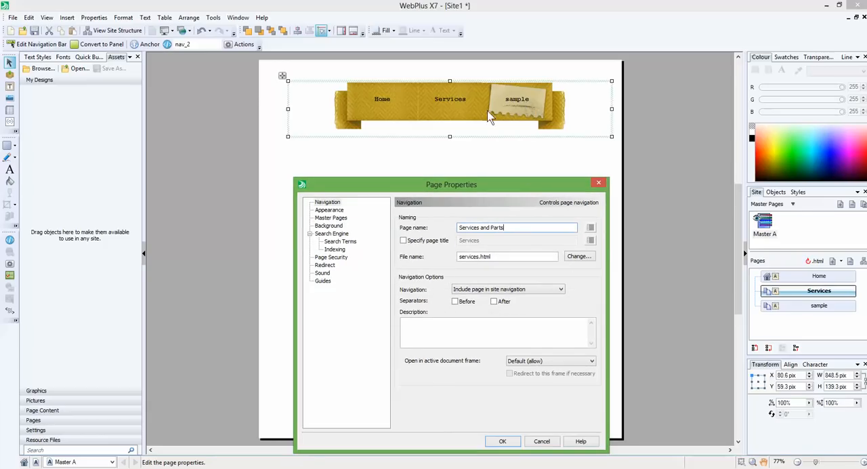
left_click(508, 442)
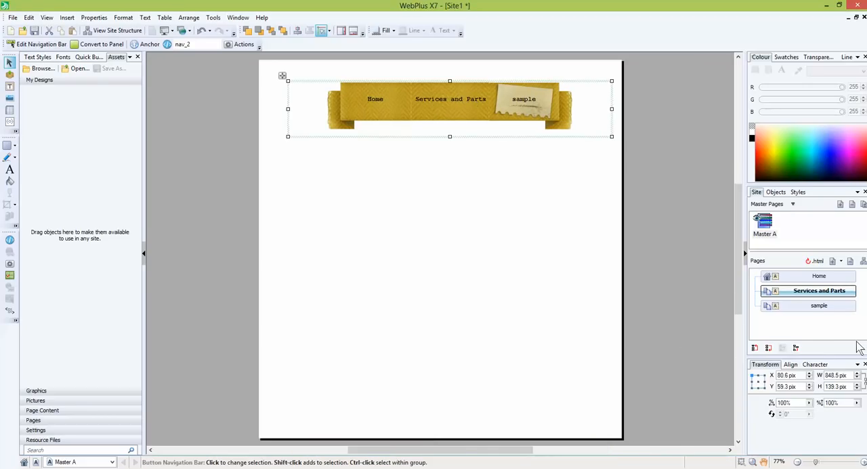
- View the sample, Services and Parts, and Home pages to check the navigation bar on each
left_click(836, 306)
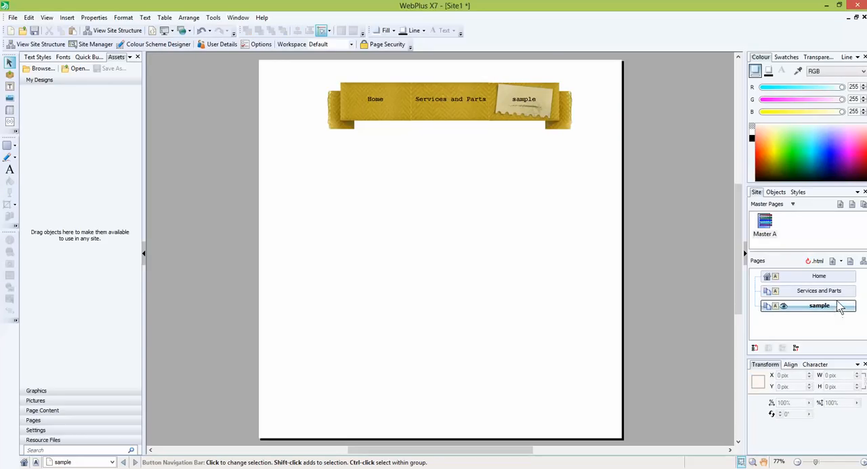
left_click(840, 293)
left_click(832, 276)
left_click(829, 307)
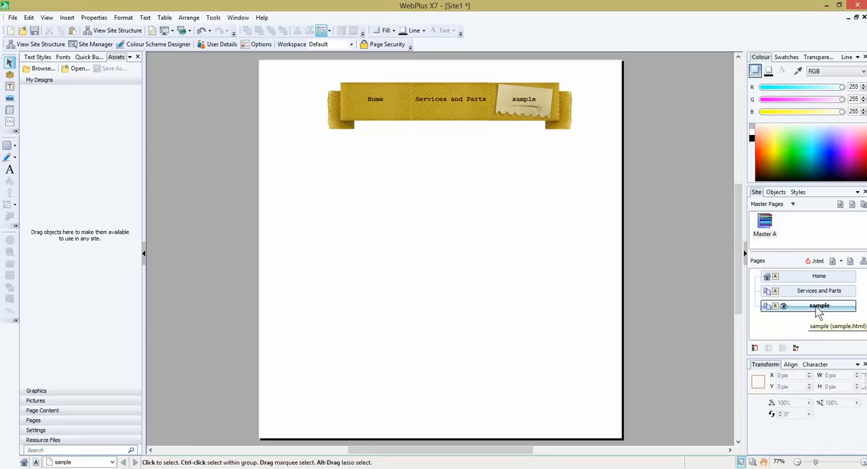
- Add a new template page using the fifth page layout in the Alleberry Bed & Breakfast group
left_click(842, 262)
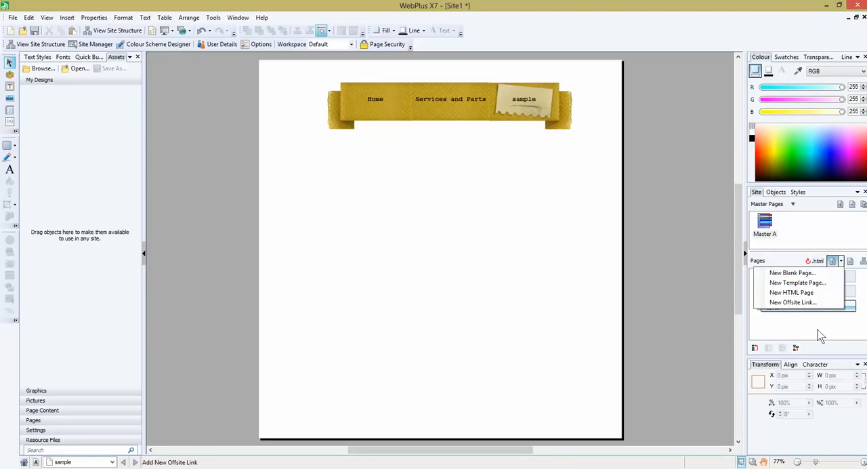
left_click(817, 330)
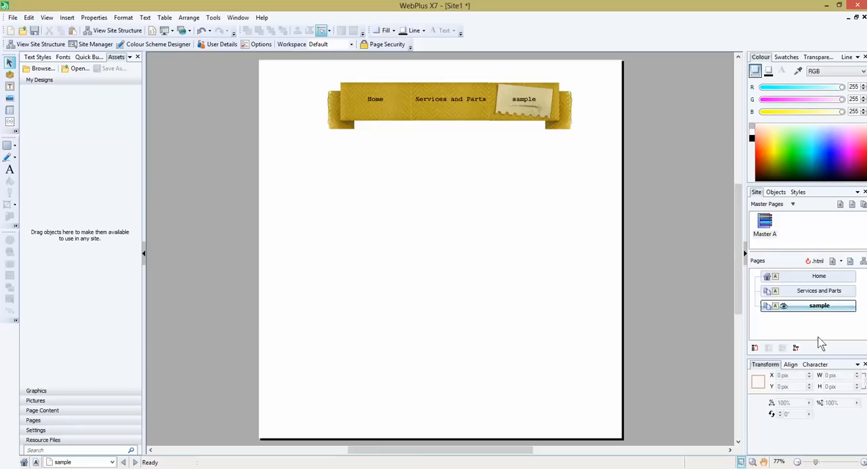
left_click(841, 263)
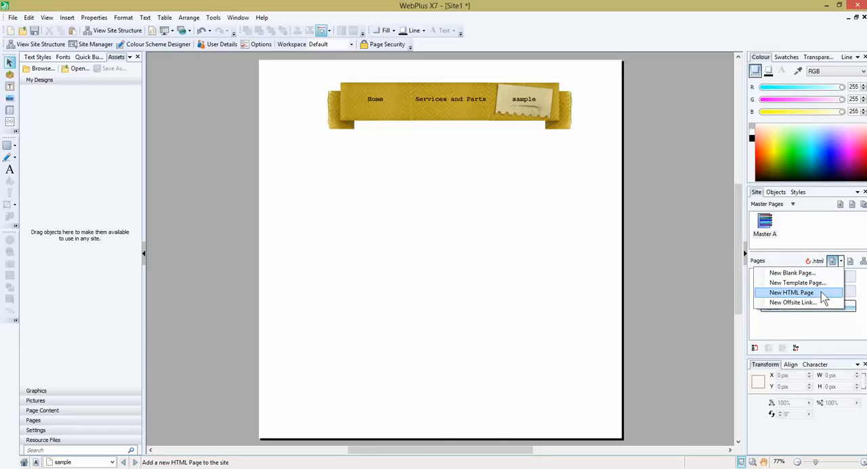
left_click(821, 283)
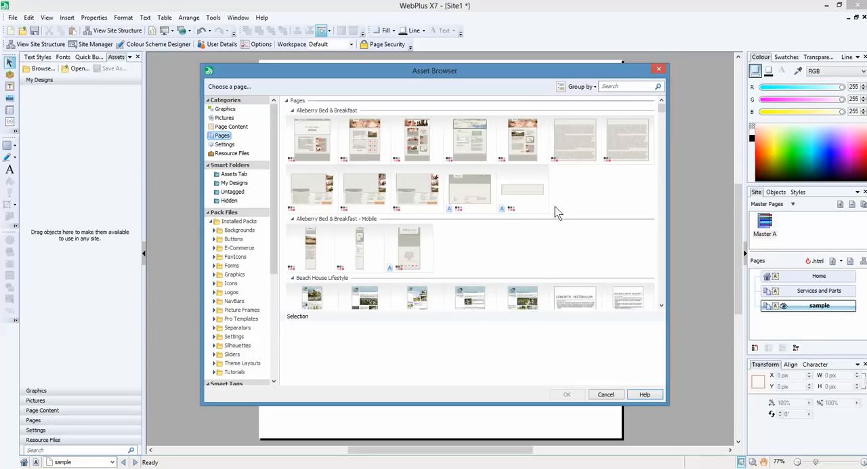
left_click(523, 139)
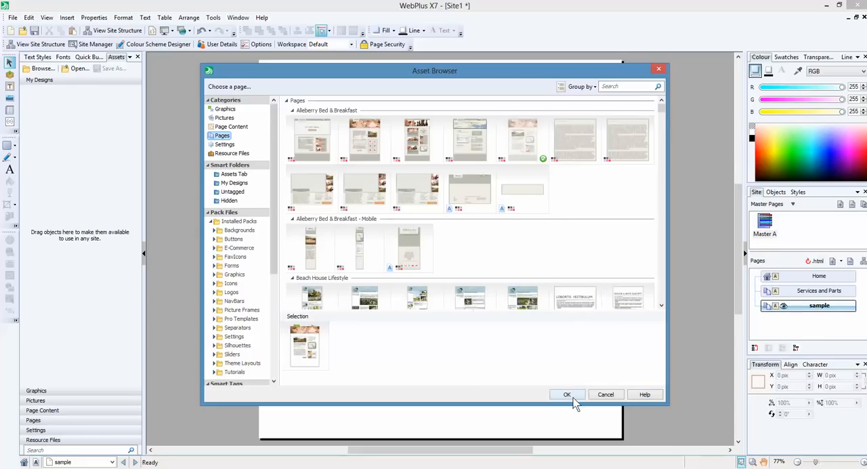
left_click(567, 395)
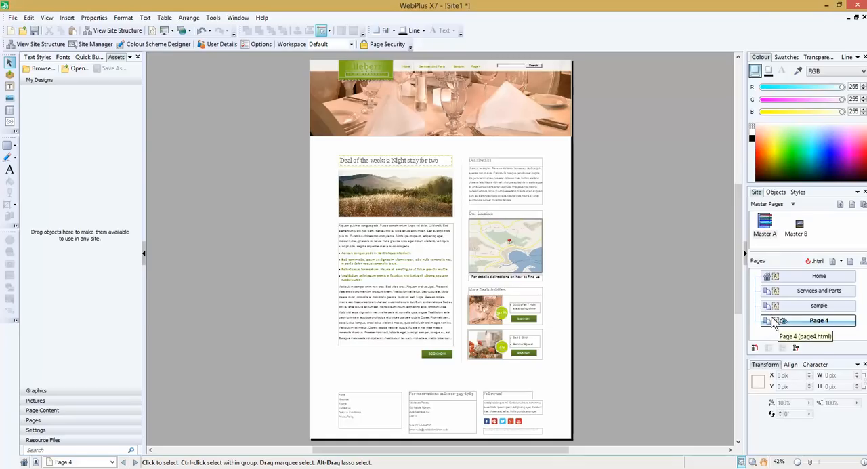
- View Master B and Page 4, and delete Page 4 together with the hyperlinks pointing to it
double_click(799, 228)
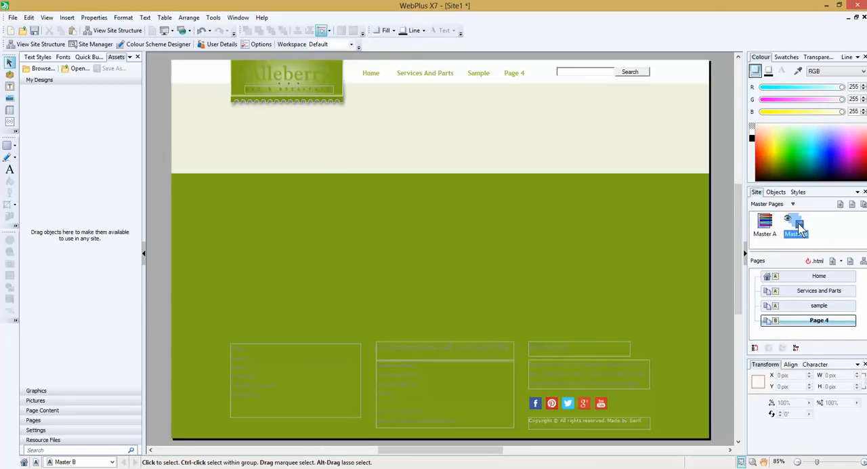
double_click(785, 323)
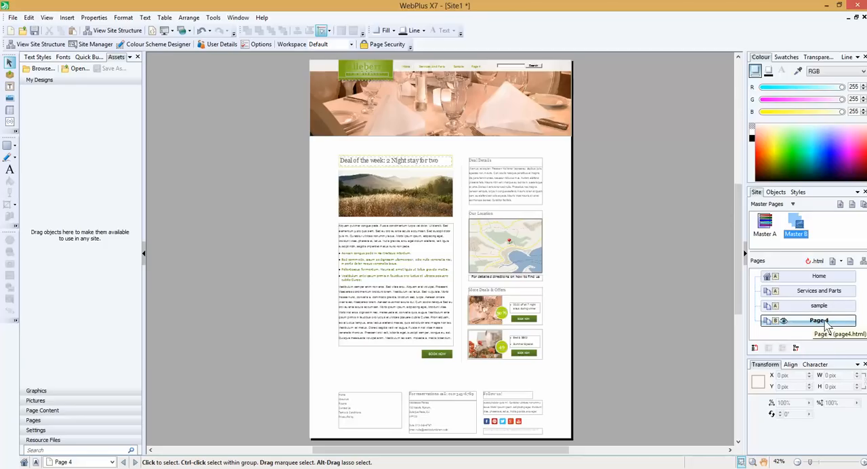
left_click(851, 263)
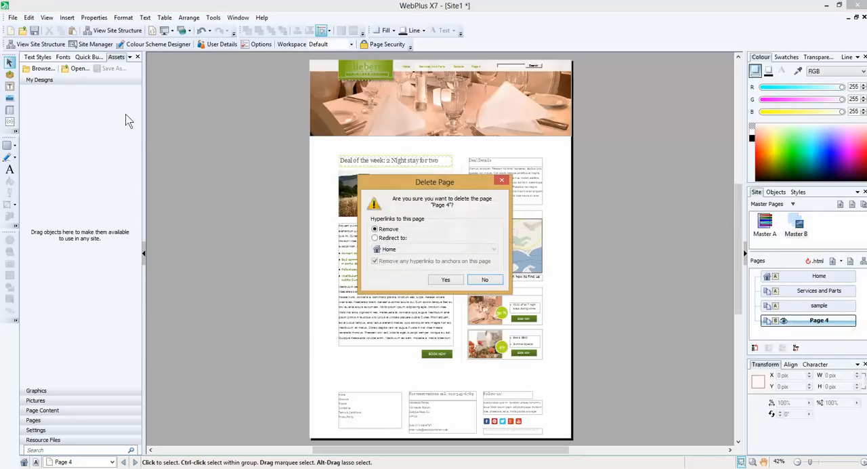
left_click(445, 279)
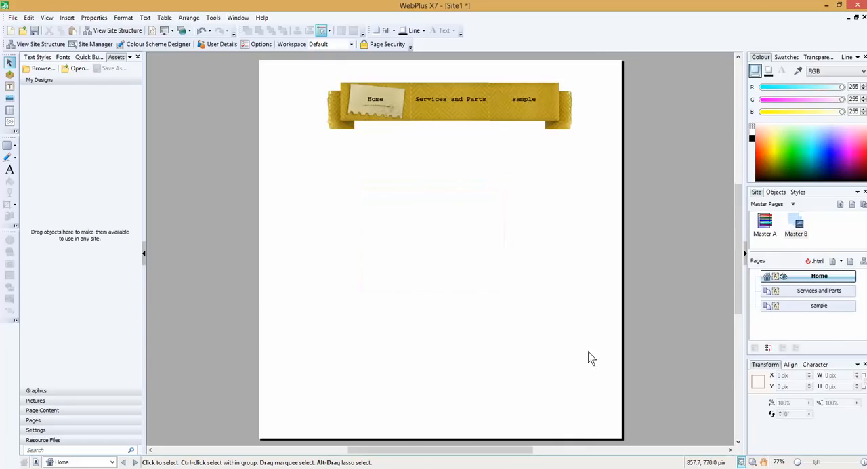
- Start a new blank page placed after Services and Parts and name it "Parts"
left_click(823, 306)
left_click(832, 293)
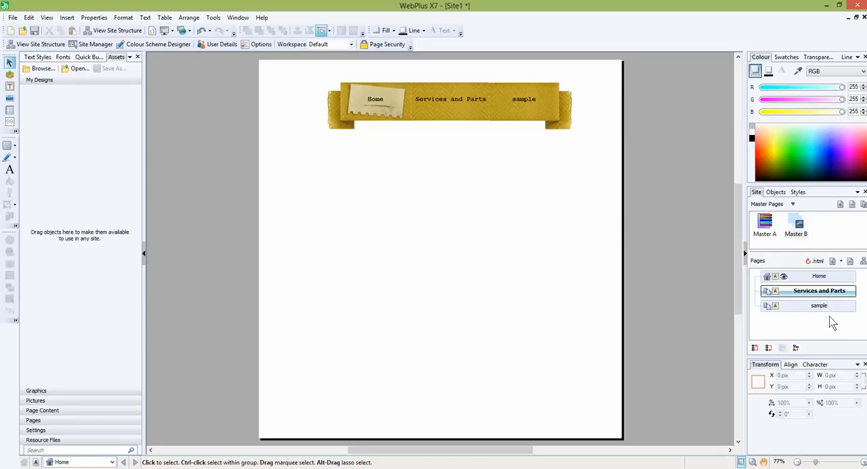
left_click(841, 262)
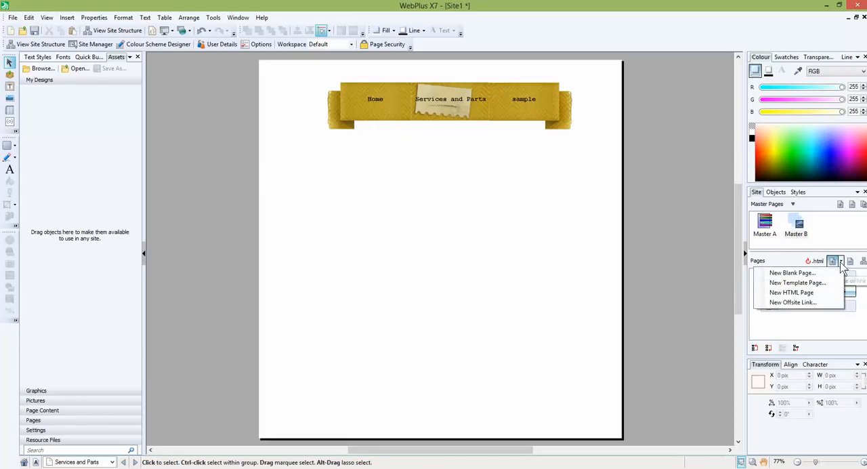
left_click(783, 271)
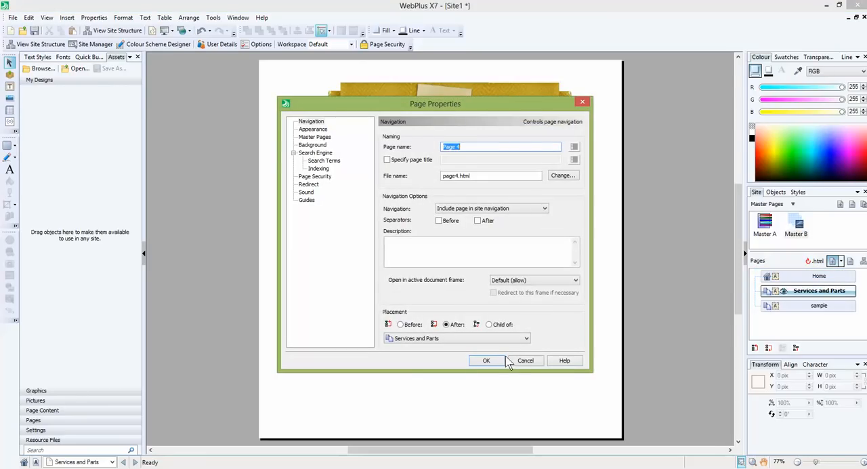
type("Parts")
- Set the new page's file name to parts.html and make the page a child of Services and Parts
key("Tab")
key("Tab")
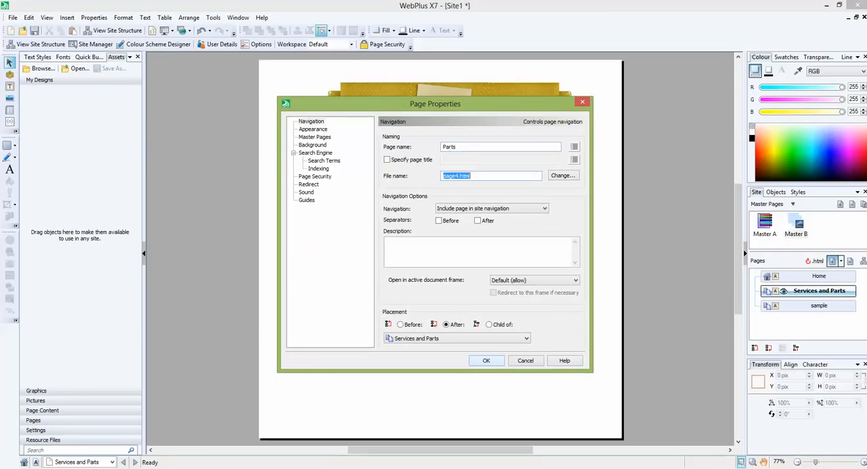
key("Home")
key("shift+Right")
key("shift+Right")
key("shift+Right")
key("shift+Right")
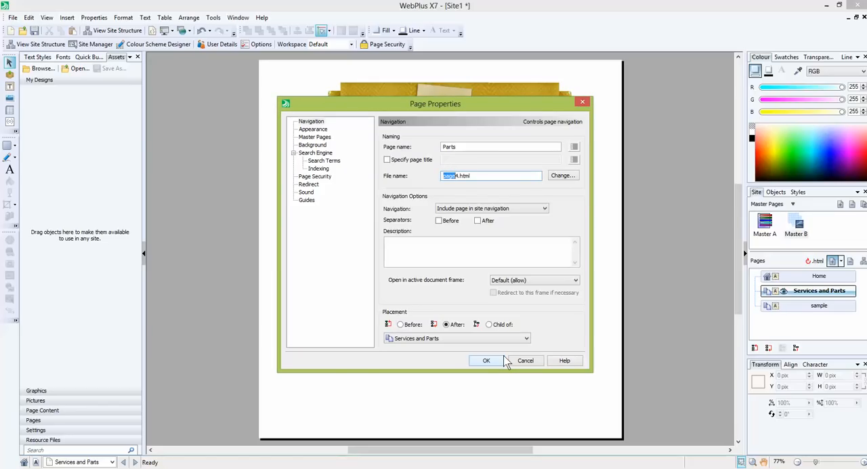
type("parts")
left_click(491, 362)
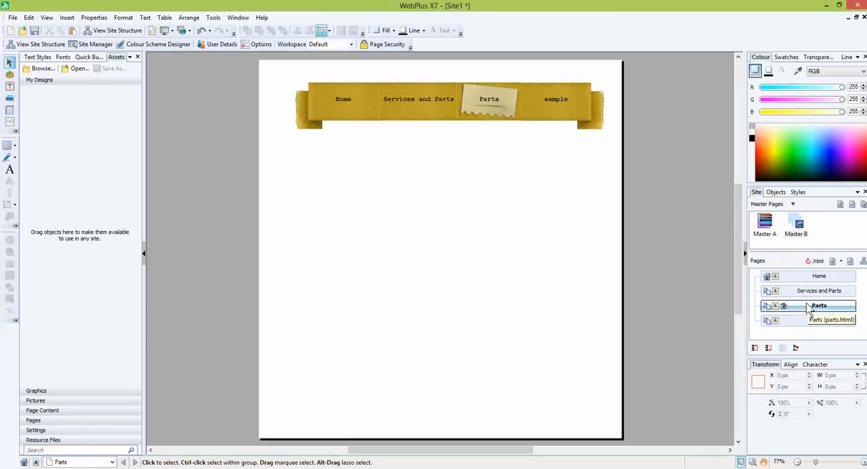
left_click(797, 348)
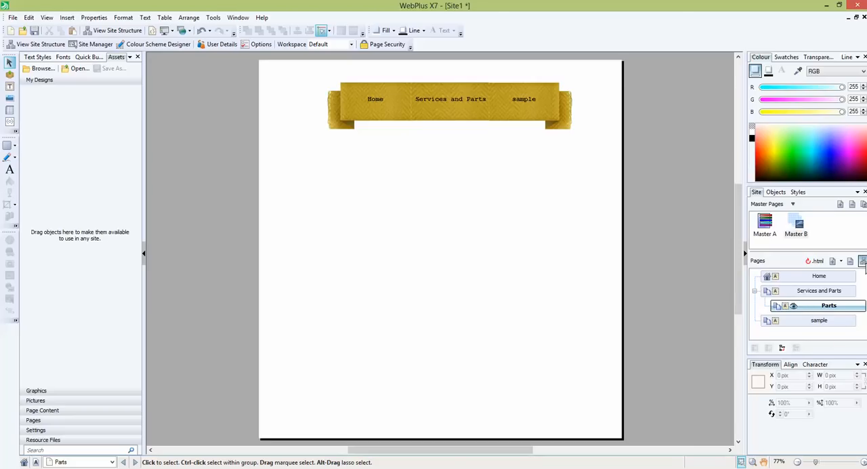
- Examine the site structure, enlarging the diagram and expanding the branch below the Services and Parts page
left_click(862, 261)
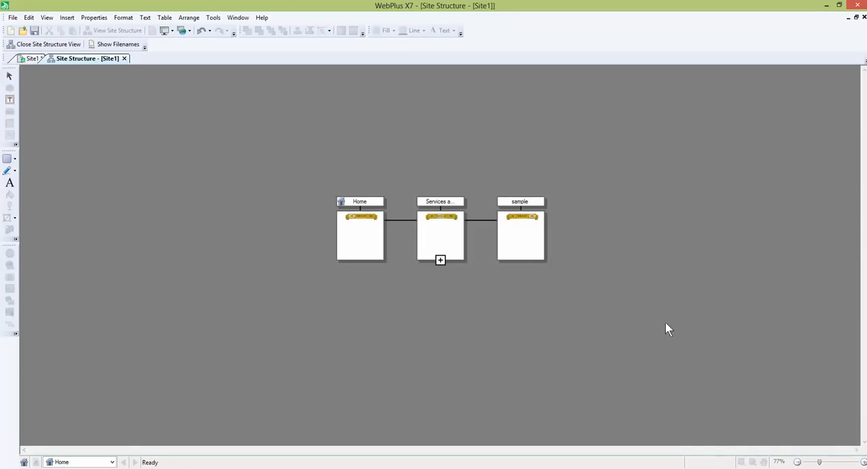
left_click(863, 462)
left_click(863, 462)
left_click(863, 462)
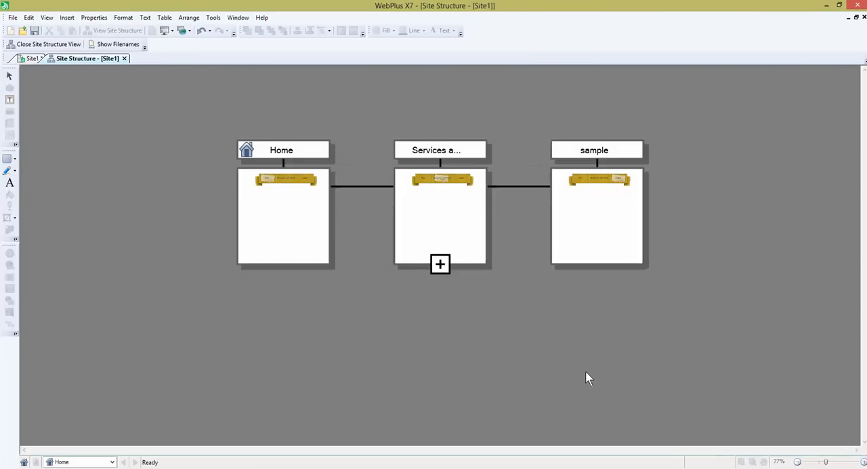
left_click(439, 263)
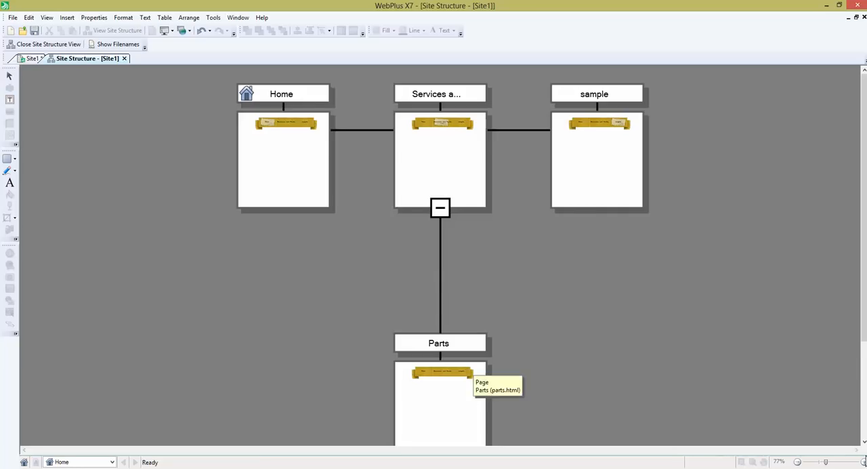
left_click(798, 462)
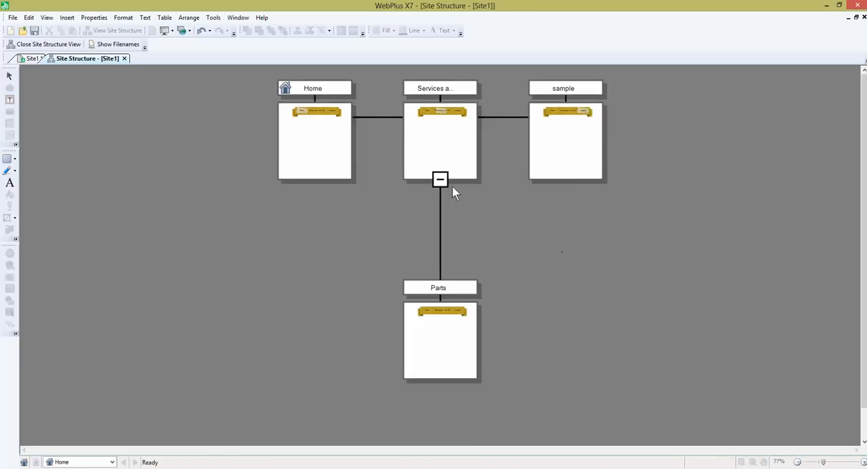
left_click(439, 179)
left_click(441, 260)
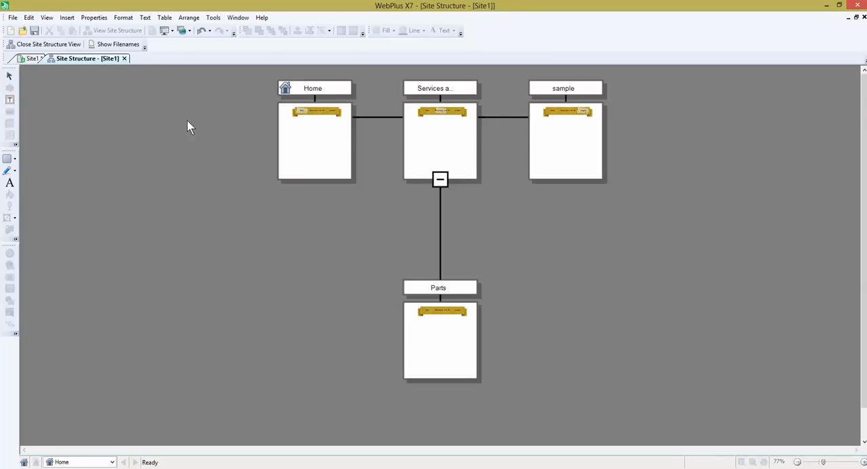
- Display file names instead of page names for the site's pages and close the site structure view
left_click(128, 46)
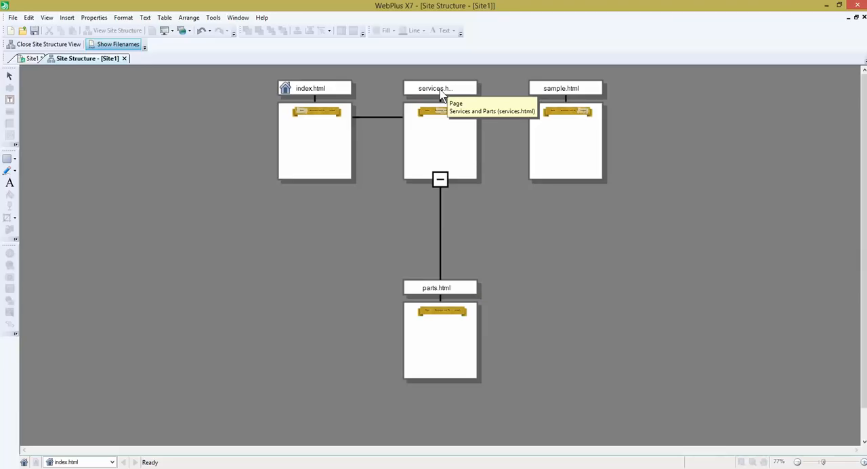
left_click(68, 44)
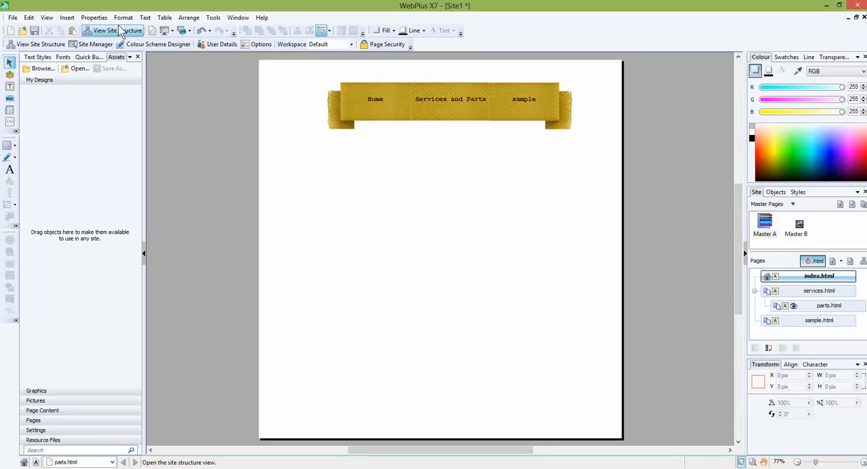
- Start a Professional Flash Photo Gallery on the Parts page and open the file browser for adding images
left_click(68, 19)
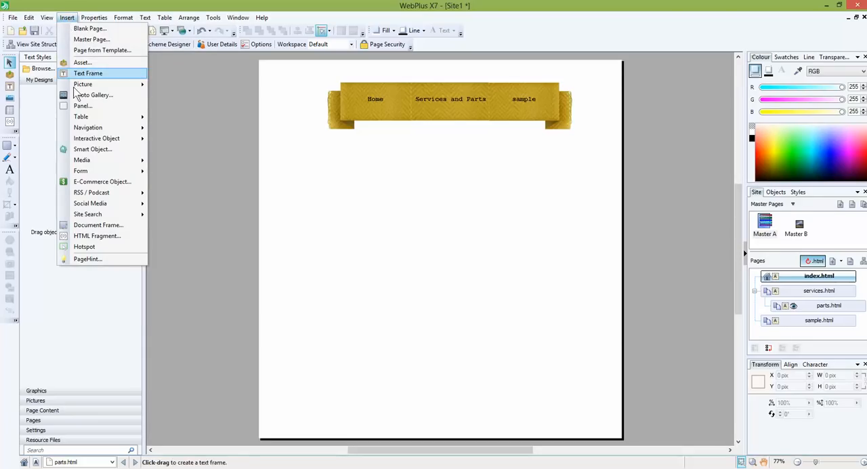
left_click(93, 95)
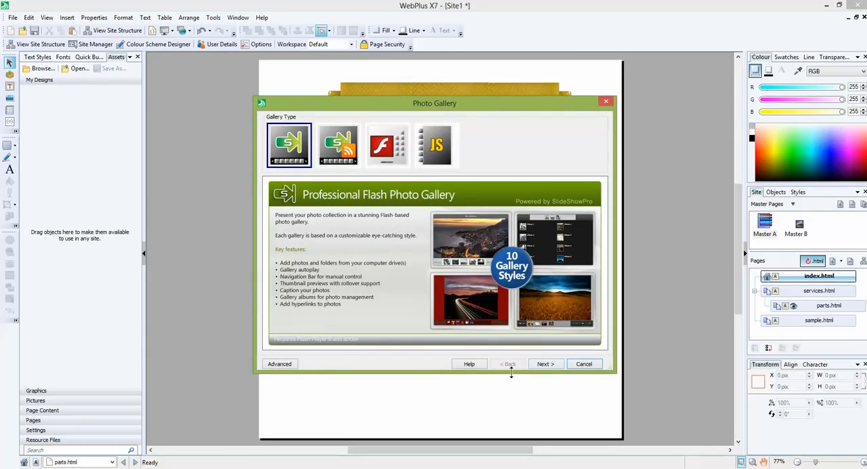
left_click(546, 364)
left_click(285, 143)
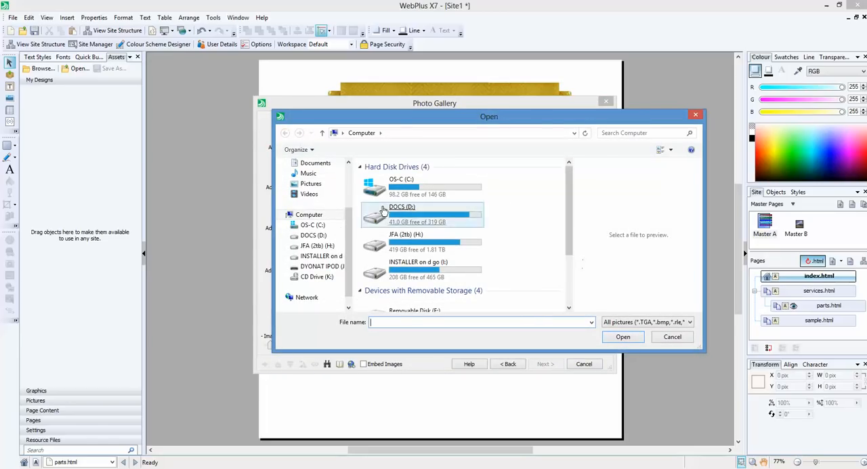
- Look for gallery images in the Pictures, Documents, Videos and Music libraries, including the NVIDIA Corporation, Serif and Adobe folders
left_click(322, 185)
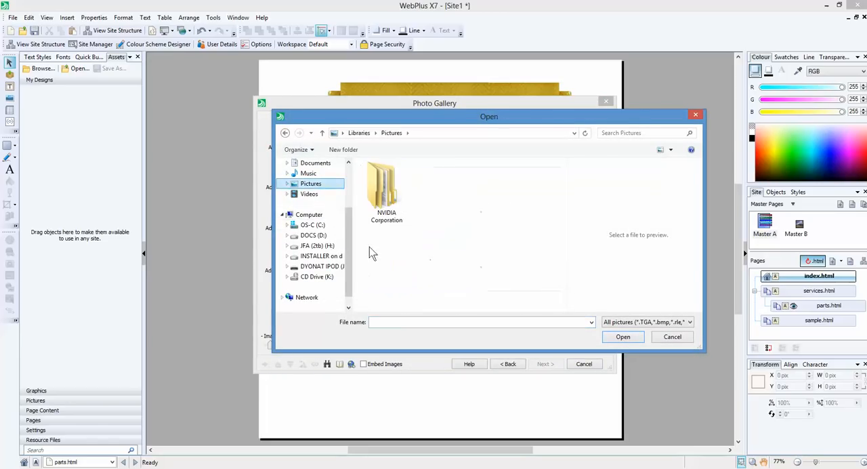
double_click(383, 189)
double_click(384, 189)
double_click(383, 190)
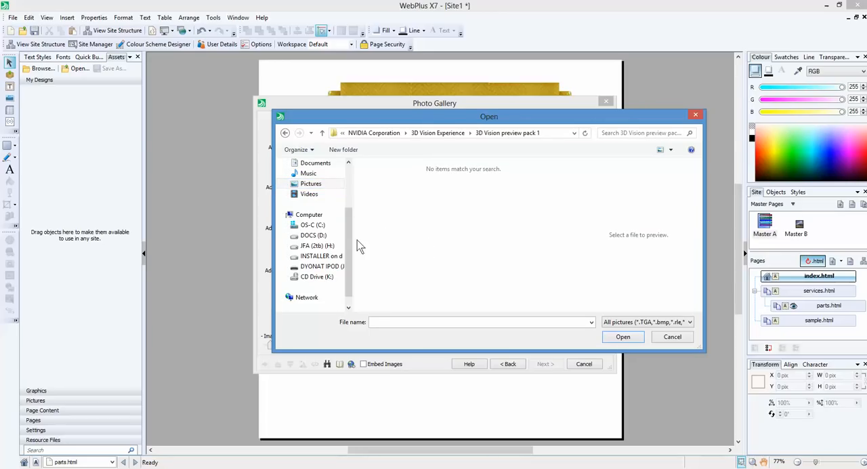
left_click(328, 166)
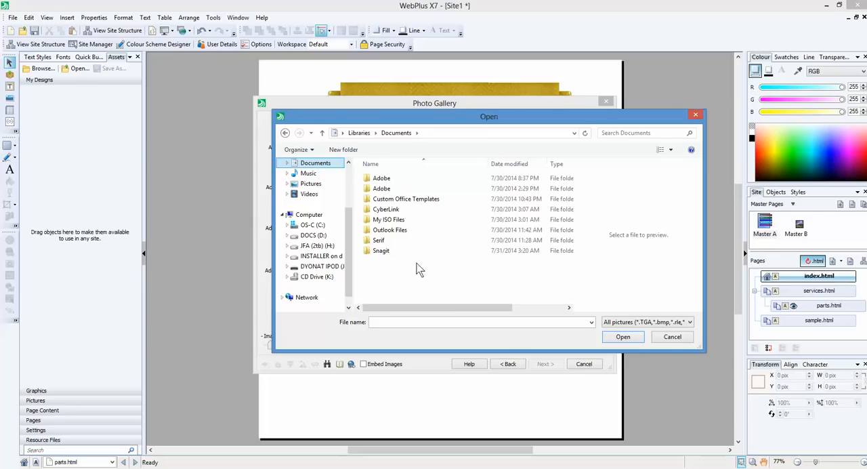
double_click(390, 242)
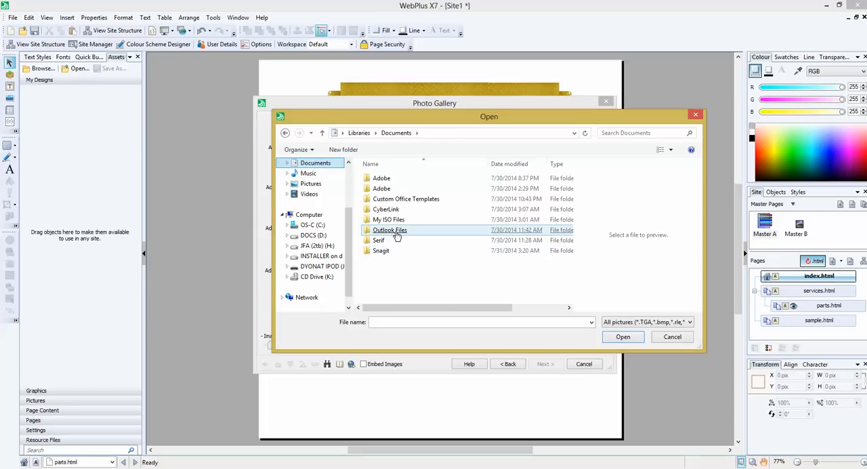
double_click(377, 179)
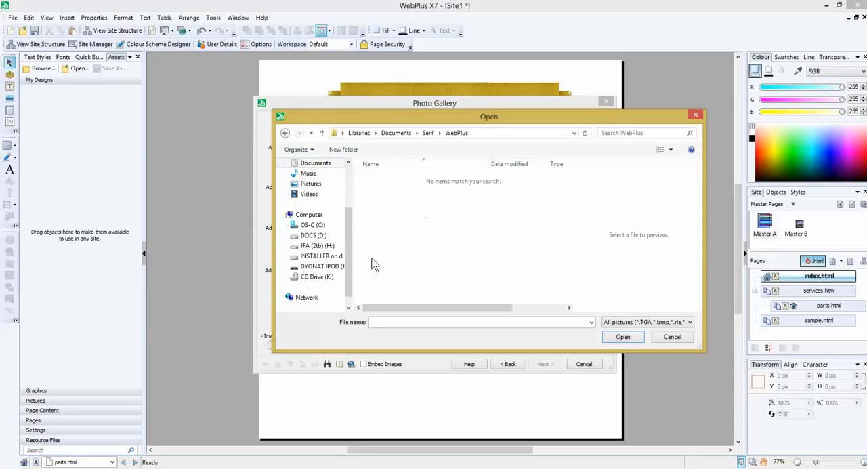
left_click(308, 193)
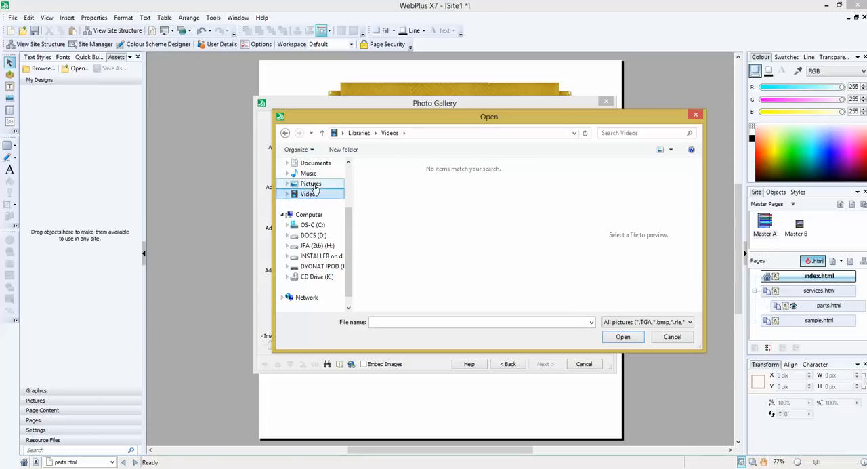
left_click(313, 186)
left_click(309, 173)
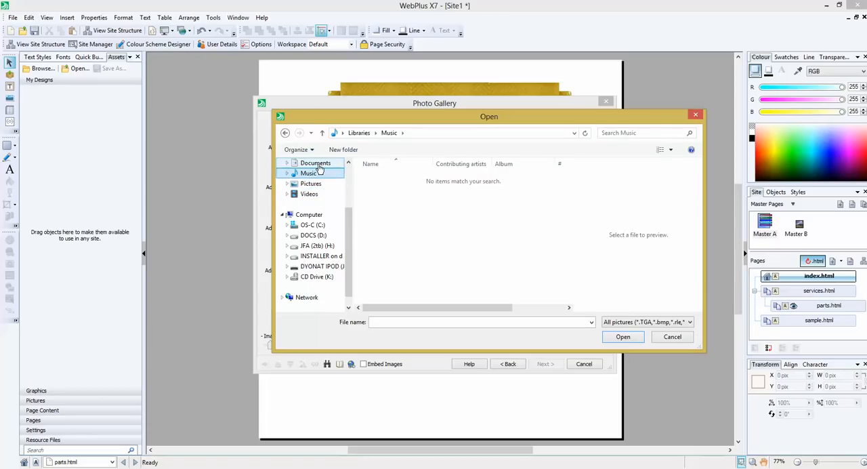
left_click(313, 163)
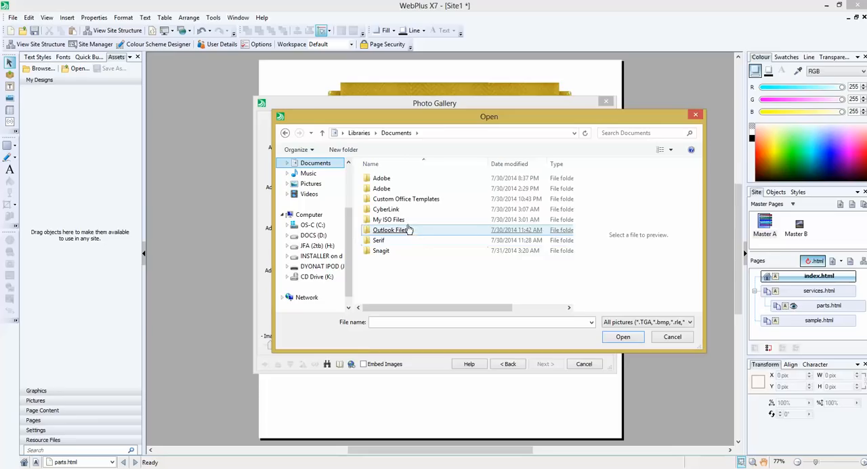
double_click(395, 191)
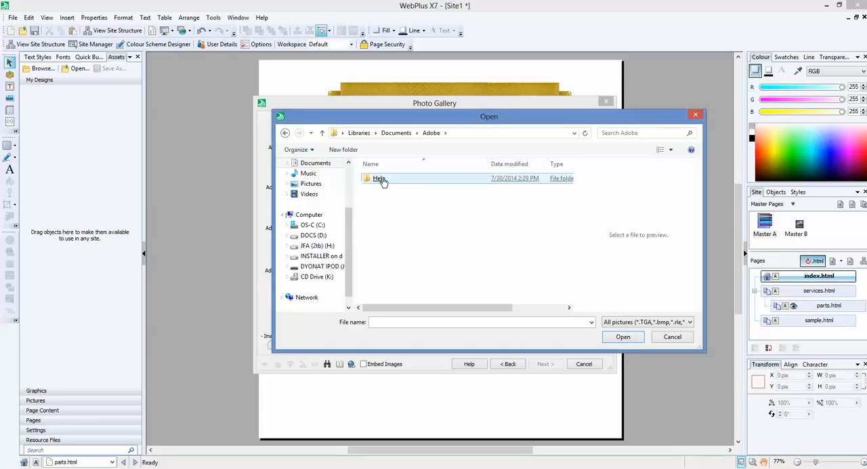
double_click(384, 178)
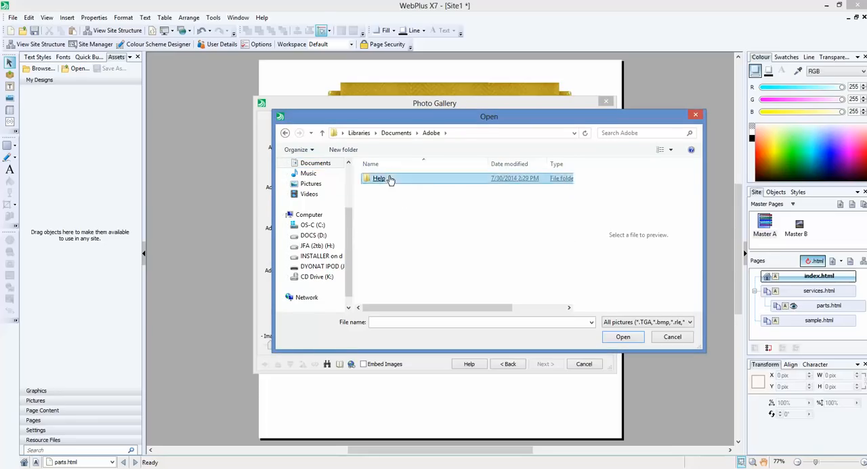
- Look through the Windows folder on the OS-C (C:) drive for usable images
left_click(317, 225)
double_click(396, 252)
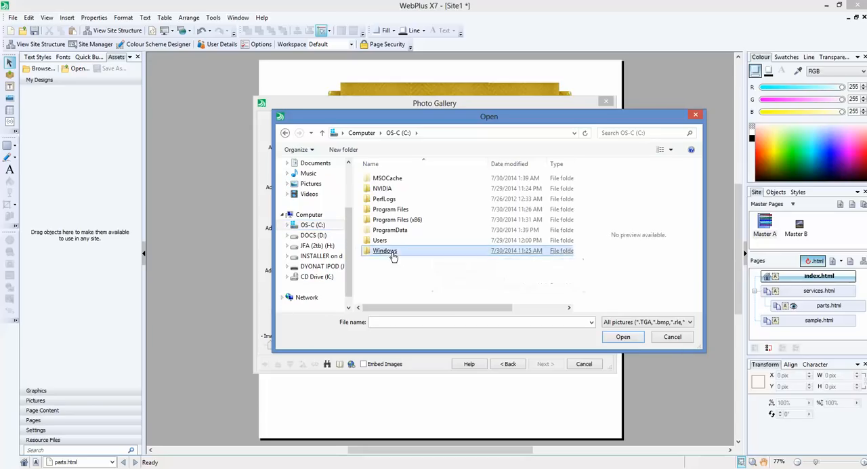
scroll(570, 267, "down", 14)
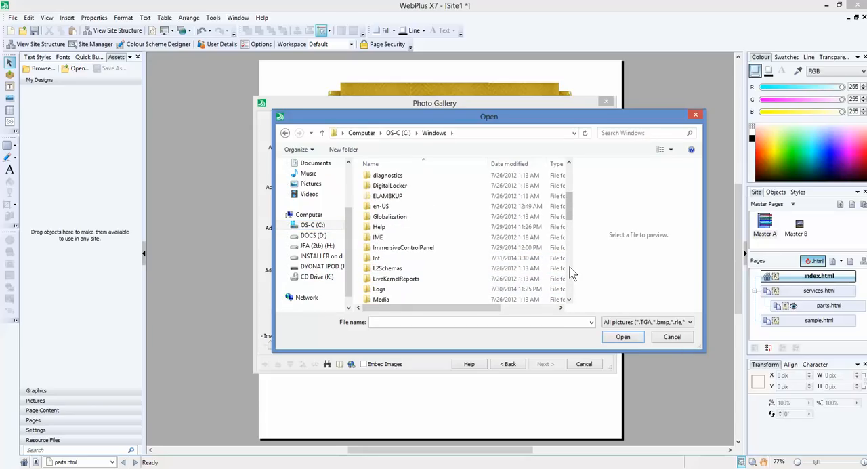
scroll(570, 267, "down", 3)
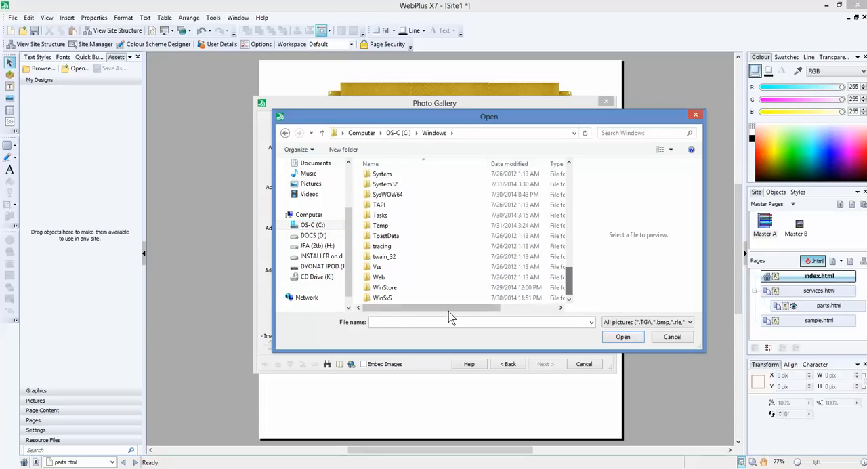
left_click(405, 204)
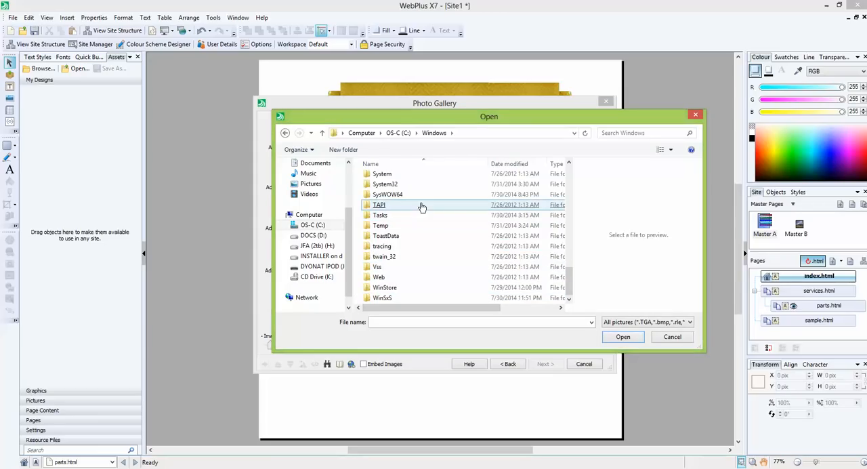
- Browse the INSTALLER on d go (I:) drive to from OFFICE, TESDA, 01 IN-DESIGN, 01 SESSION and open the MATERIALS folder
left_click(328, 256)
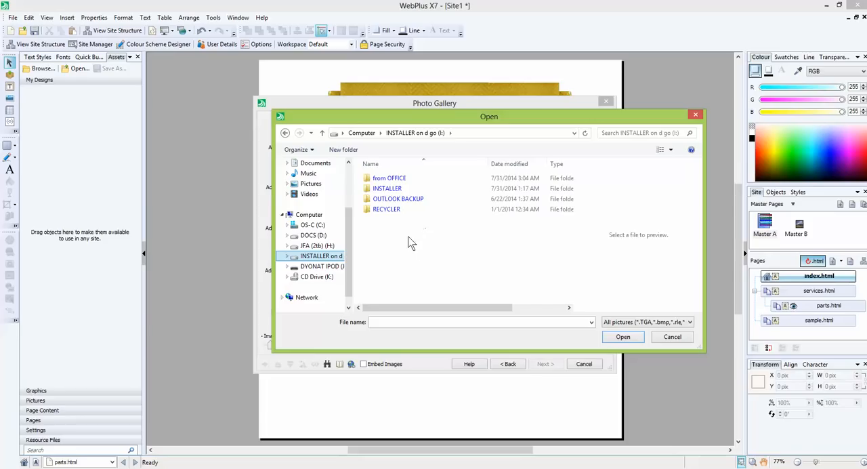
double_click(389, 178)
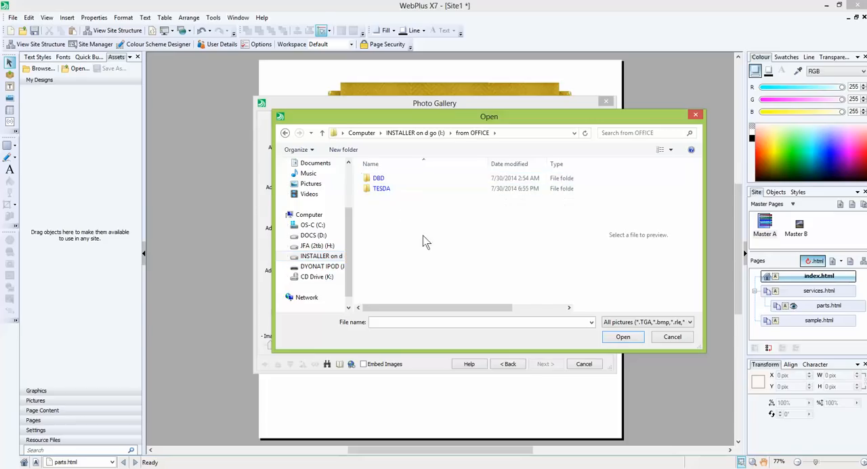
double_click(383, 189)
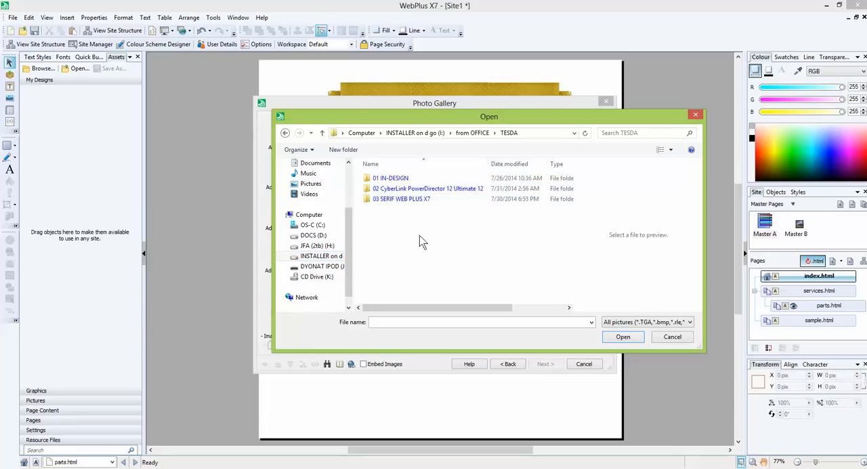
left_click(393, 179)
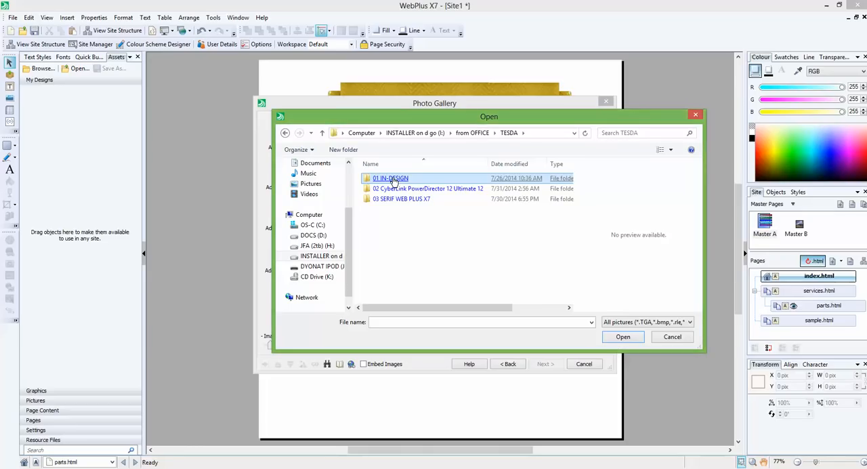
double_click(393, 180)
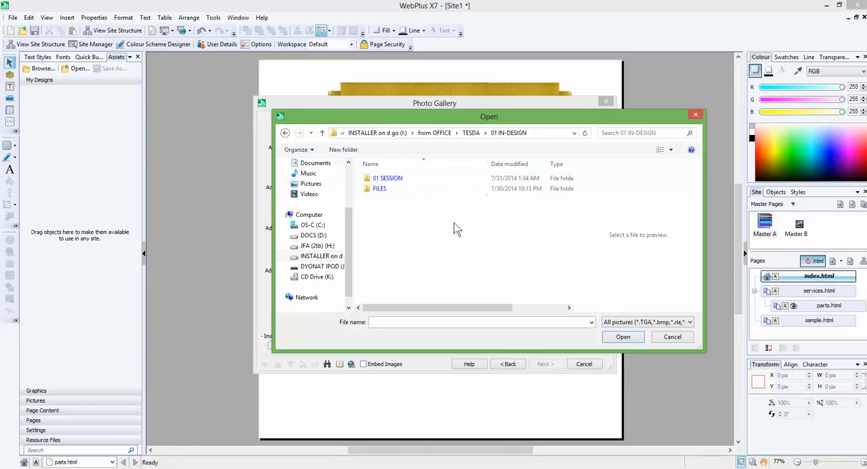
double_click(390, 179)
double_click(388, 179)
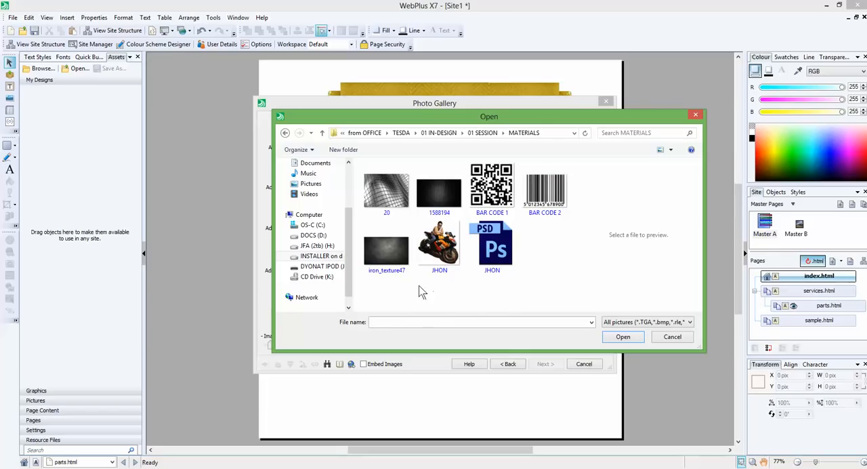
- Add images 20, 1588194, iron_texture47 and the motorcycle photo to the gallery, select all four and embed them in the site
left_click(388, 274)
left_click_drag(430, 284, 365, 171)
left_click(623, 337)
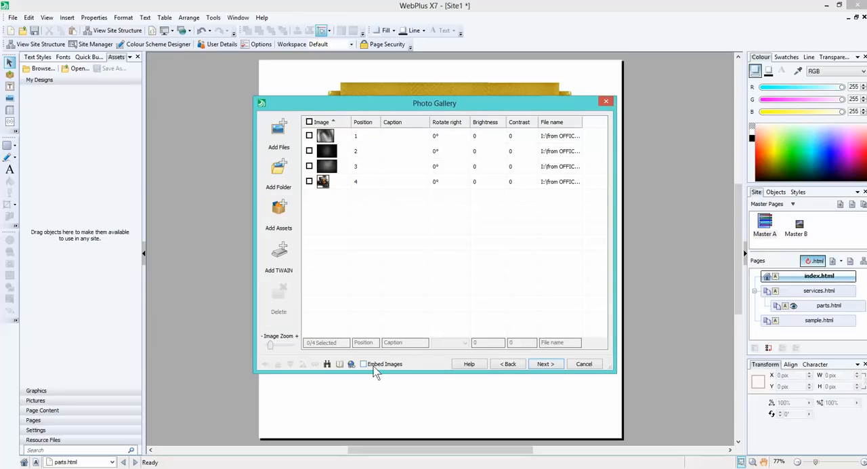
left_click(309, 122)
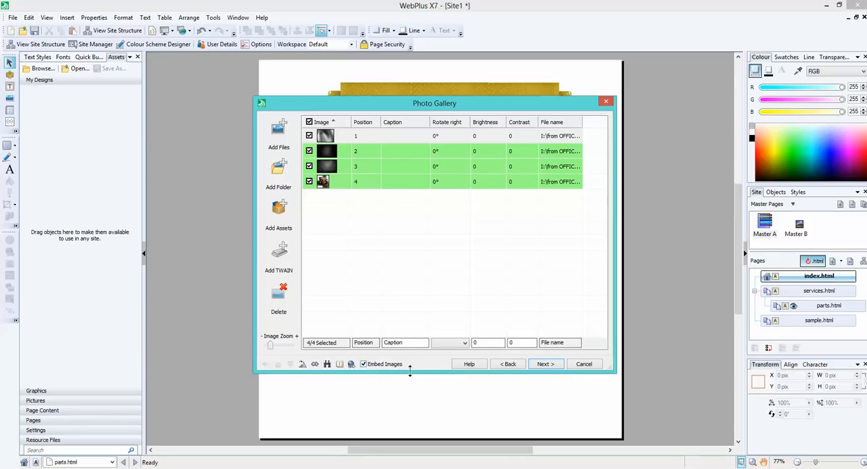
left_click(546, 365)
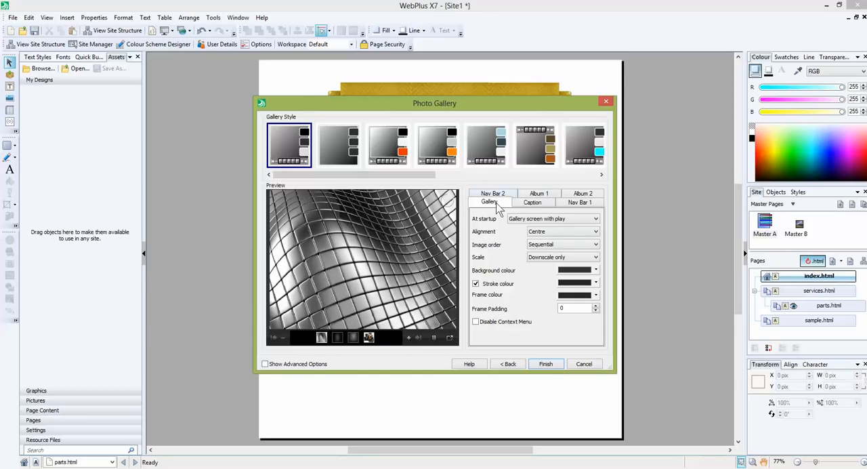
- Finish the gallery with the first gallery style and place it below the navigation bar at about X 131 and Y 230 pix
left_click(545, 366)
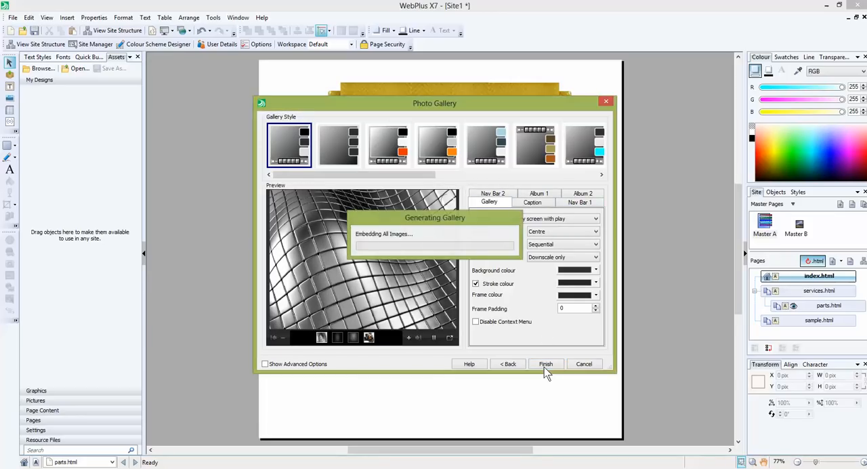
left_click(376, 196)
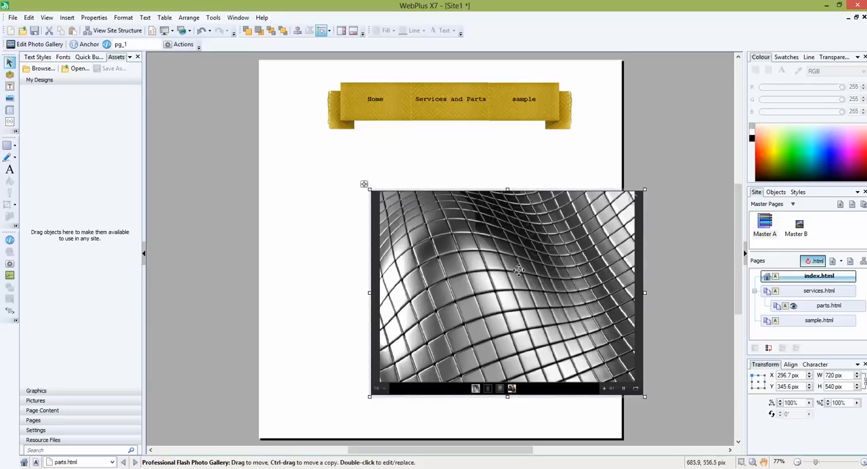
left_click_drag(516, 270, 456, 228)
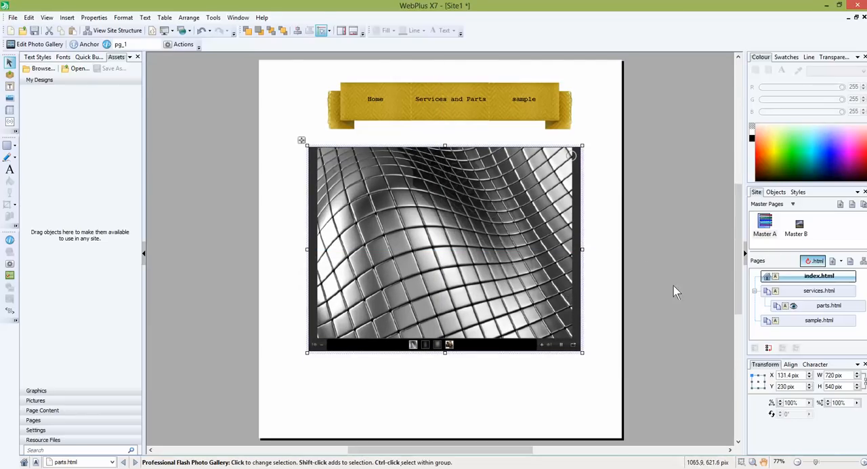
- Preview the site in a window, view several photos through the gallery thumbnails, and close the preview
left_click(13, 18)
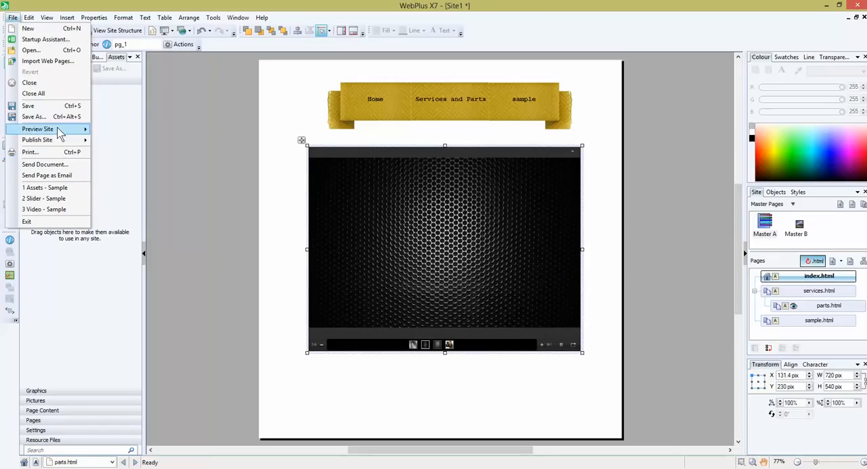
mouse_move(59, 134)
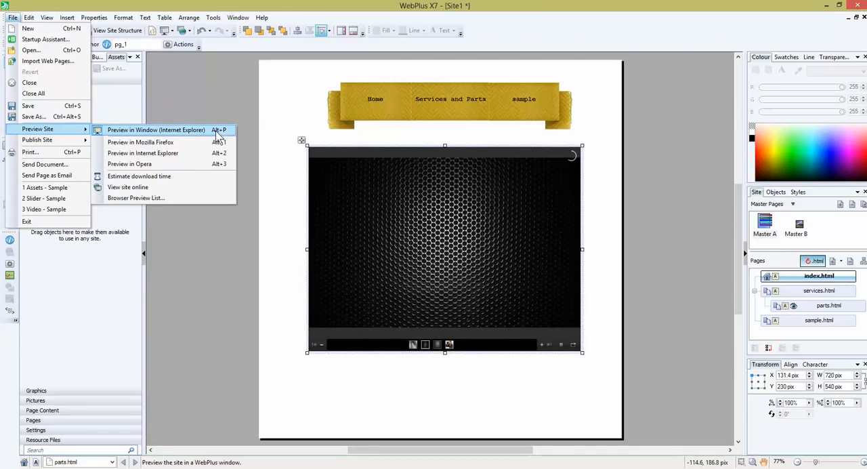
left_click(156, 130)
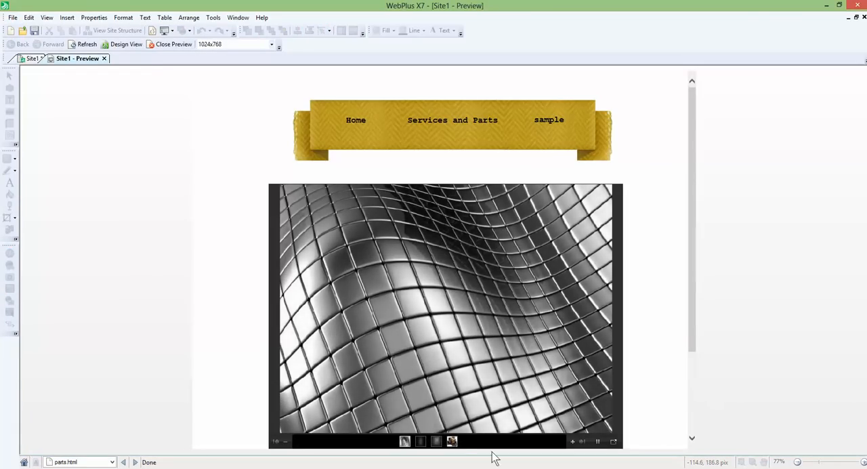
left_click(451, 441)
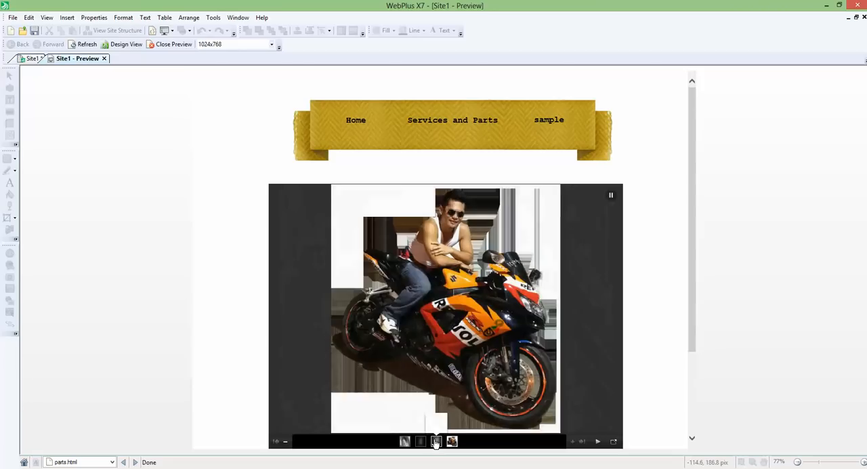
left_click(421, 442)
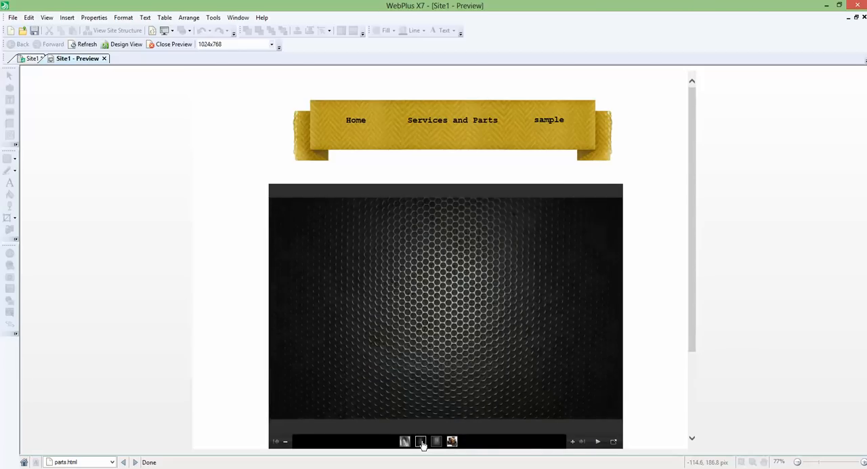
left_click(406, 441)
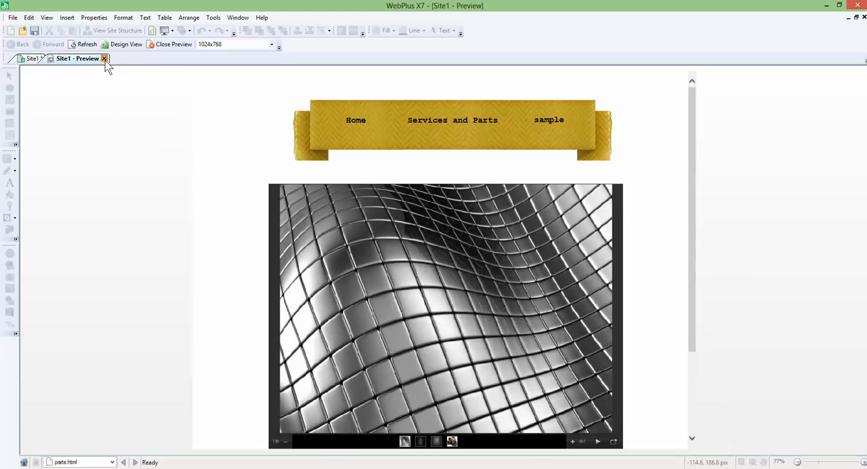
left_click(105, 59)
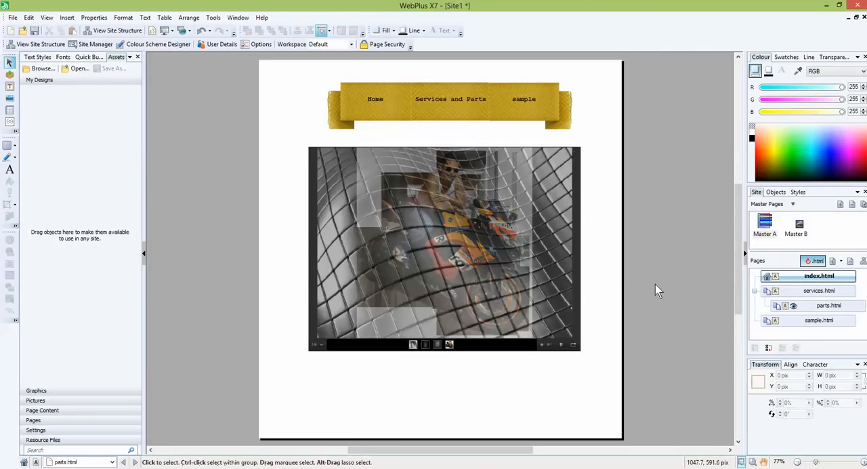
- Open the Master A master page for editing
left_click(524, 264)
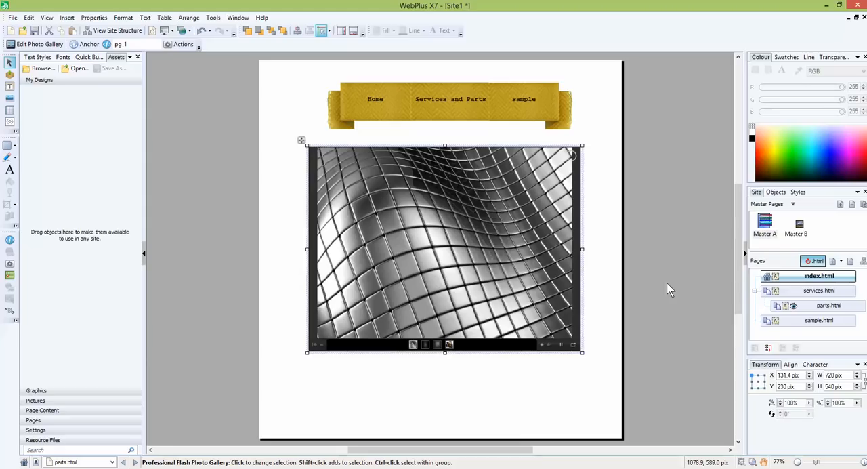
double_click(763, 227)
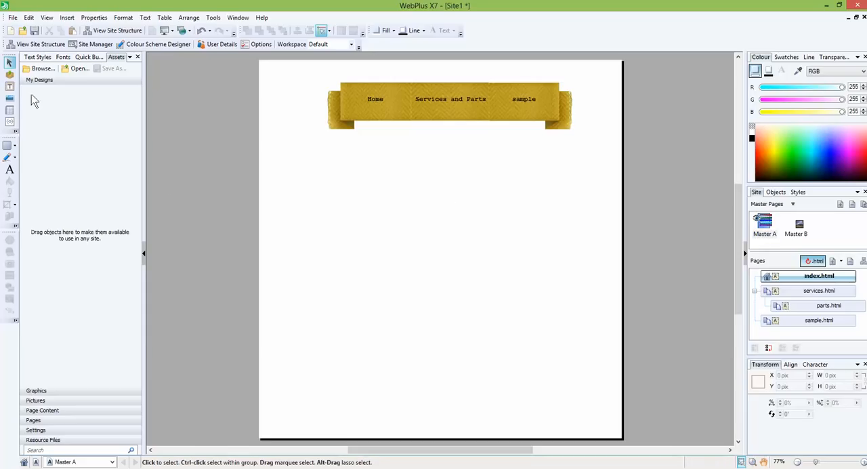
- Draw a straight line across the full page width just below the navigation bar, about 960 pix wide at Y 209 pix
left_click(14, 157)
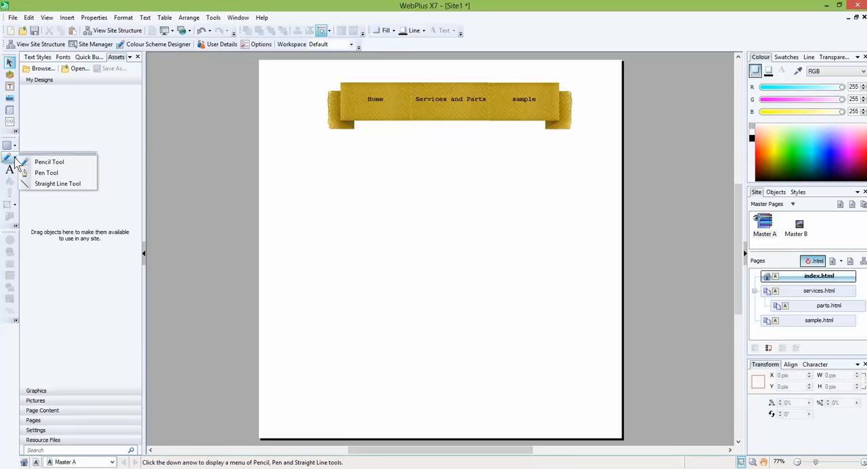
left_click(59, 183)
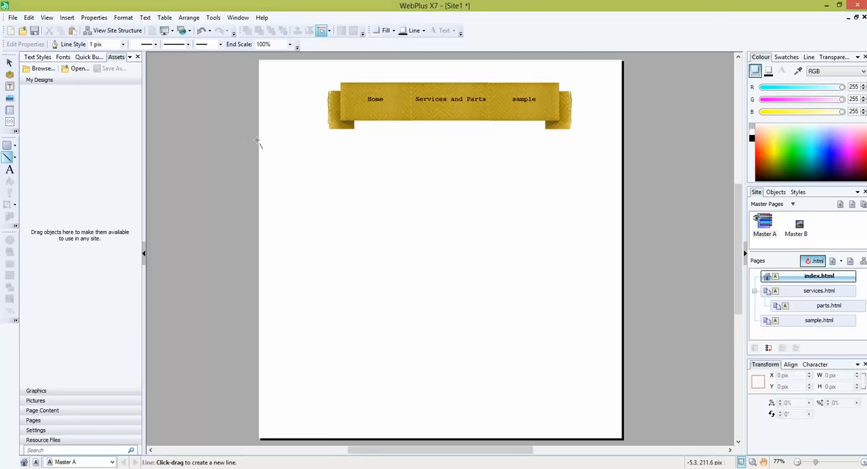
left_click_drag(259, 140, 628, 145)
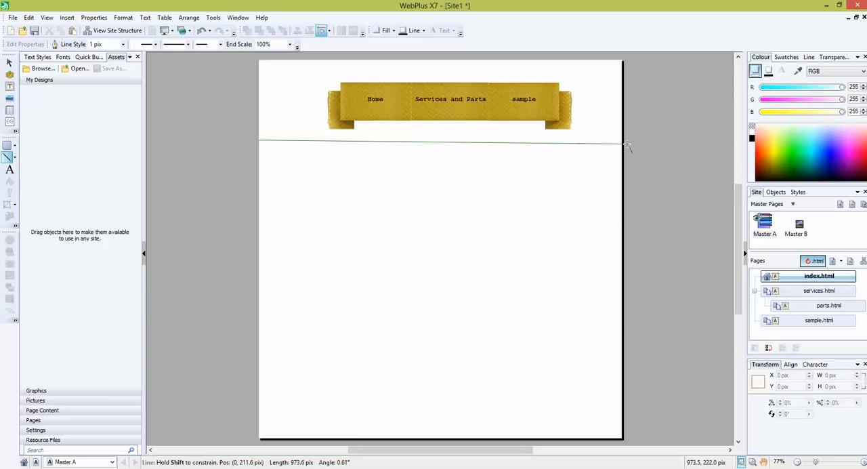
left_click_drag(627, 144, 626, 140)
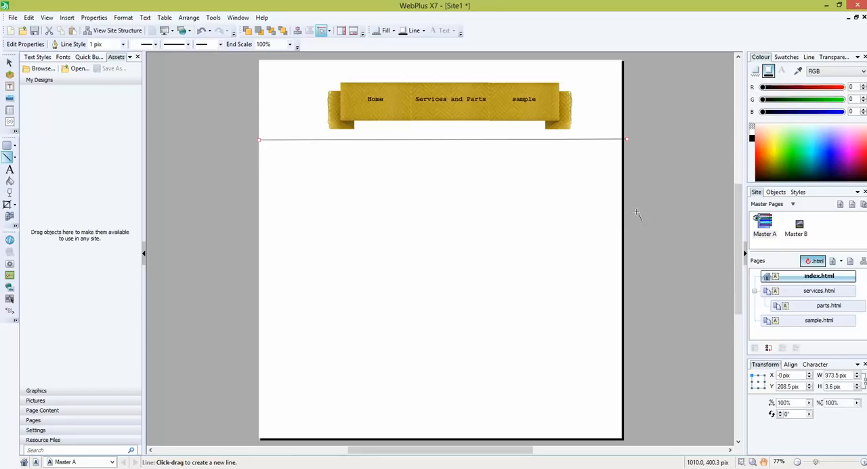
left_click(10, 62)
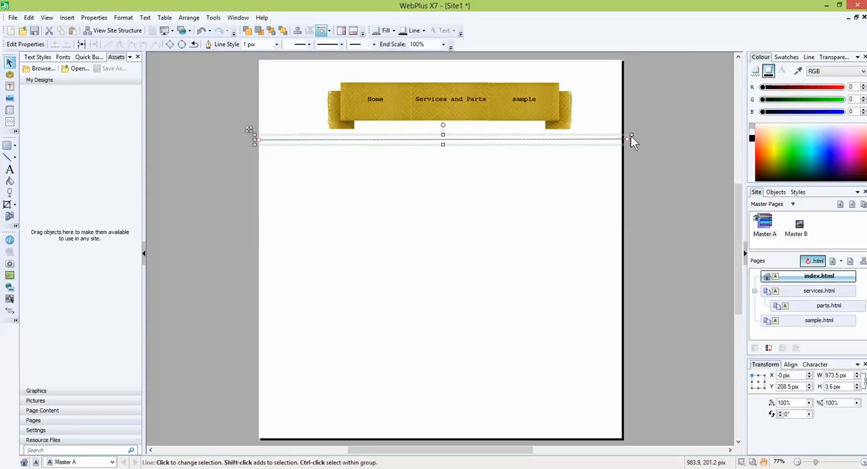
left_click_drag(630, 139, 626, 141)
left_click(640, 187)
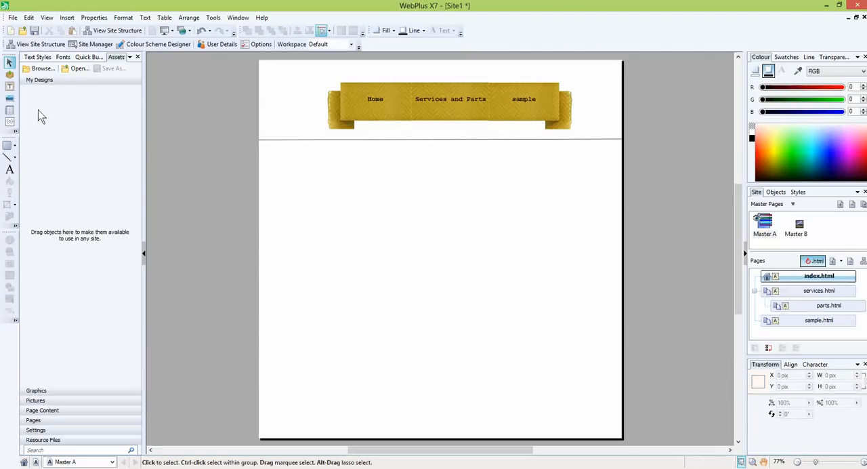
- Add the artistic text "Copyright 2014" near the lower-left corner of the master page, at about X 21 and Y 959 pix
left_click(10, 168)
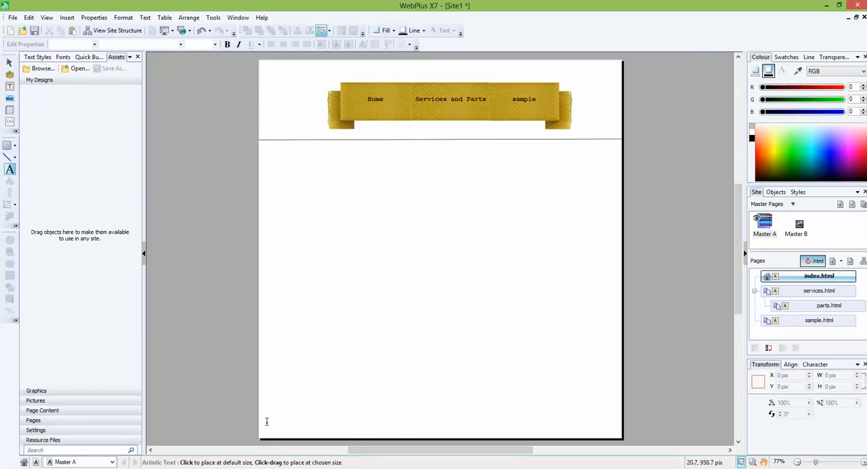
left_click_drag(267, 421, 362, 439)
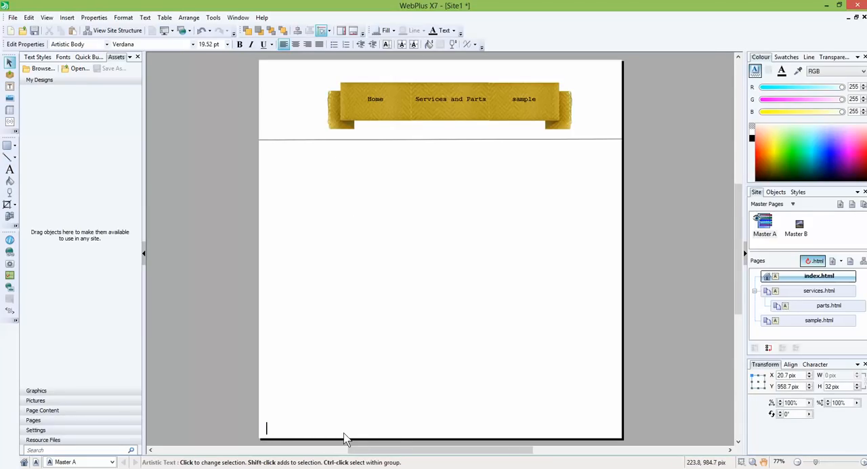
type("C")
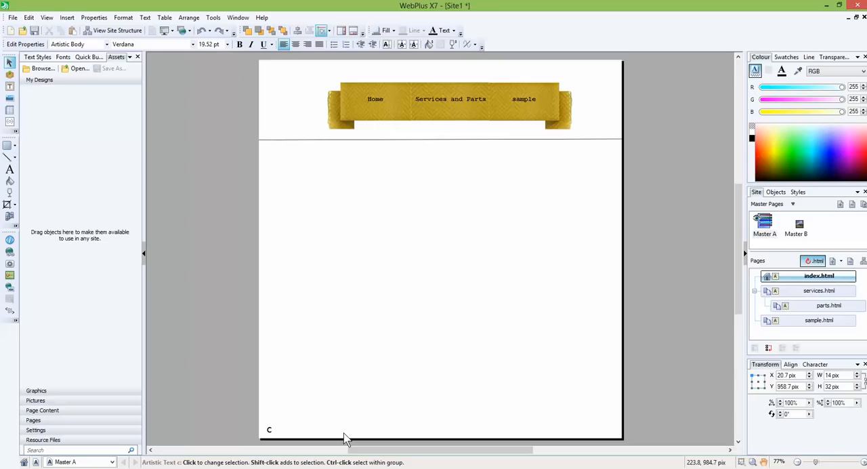
key("BackSpace")
type("Copyright")
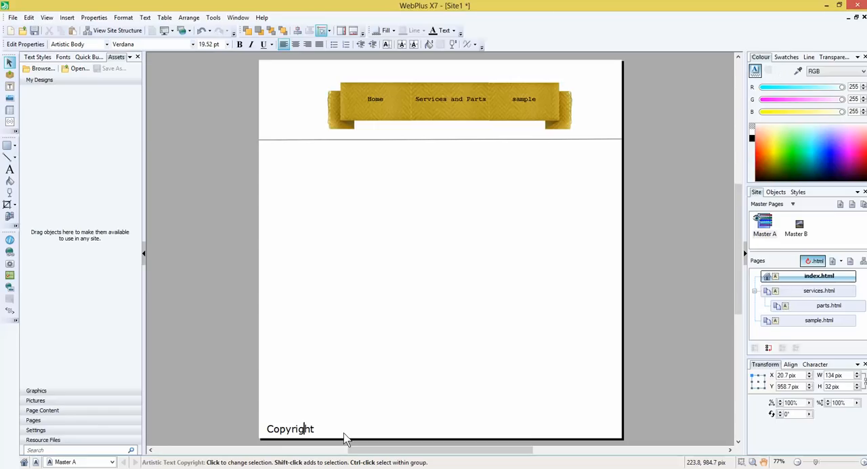
key("BackSpace")
type("R")
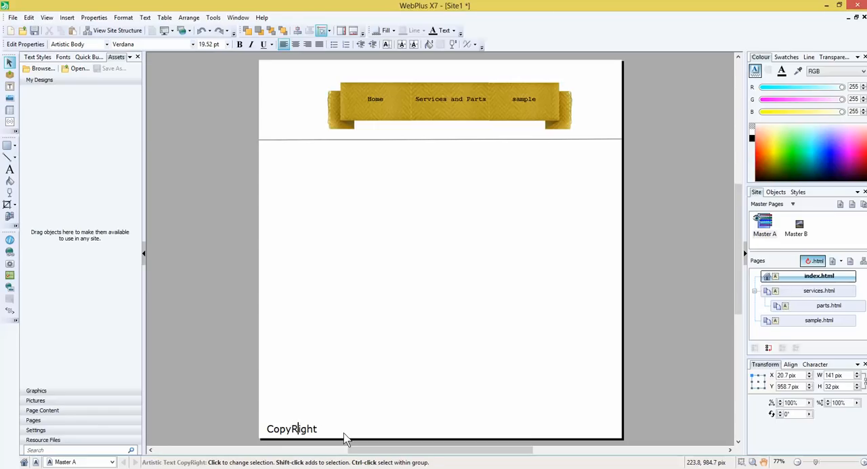
key("BackSpace")
type("right ")
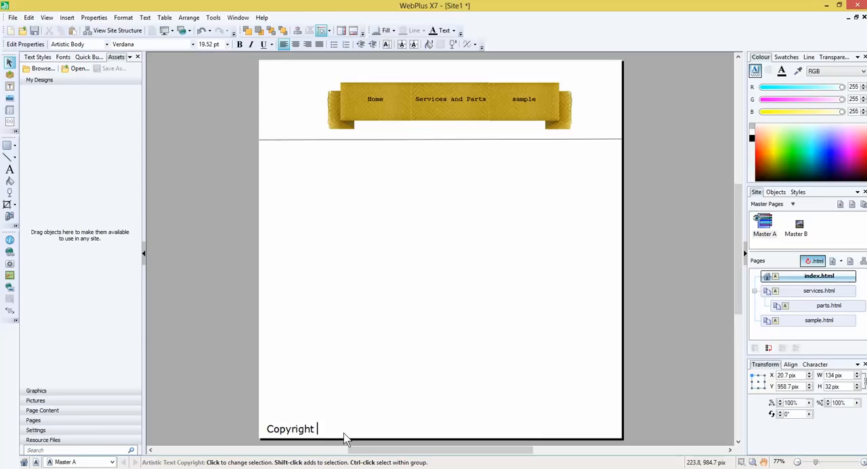
type("2014")
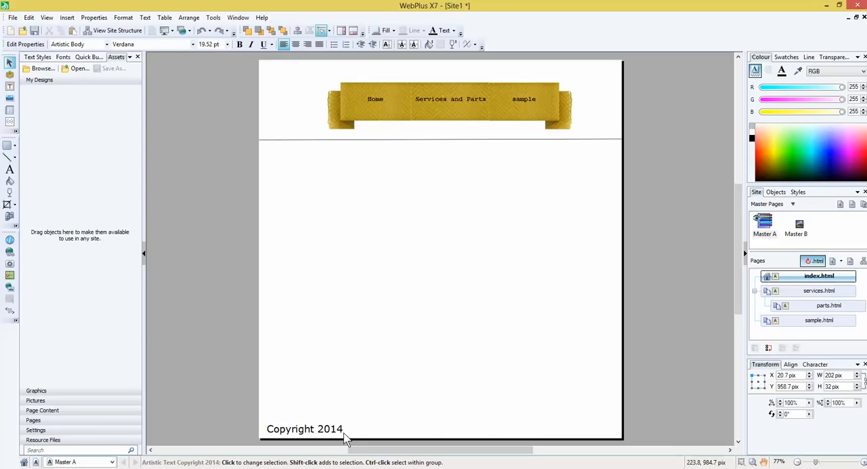
key("Escape")
left_click(10, 65)
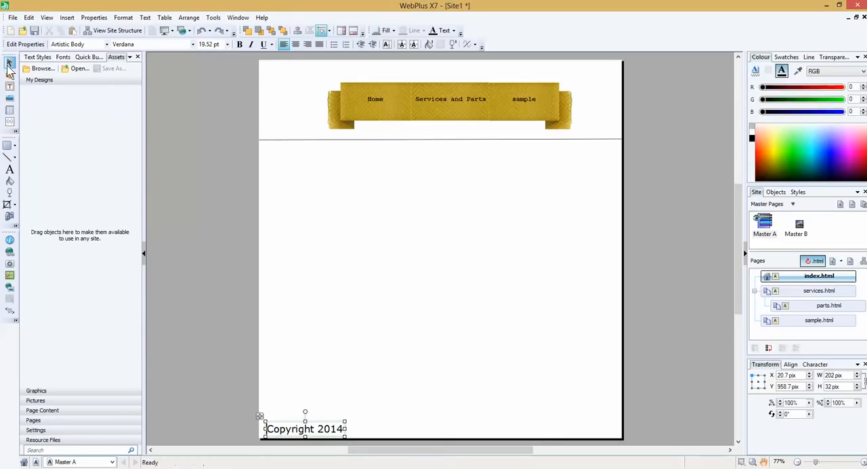
- Copy the line below the navigation bar and place the copy just above the copyright text, at about Y 952 pix
left_click(303, 140)
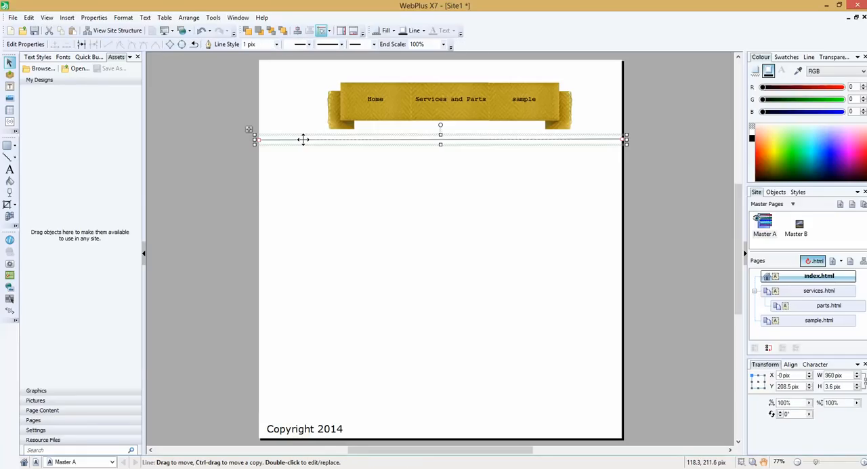
mouse_move(303, 139)
left_mouse_down()
mouse_move(328, 170)
mouse_move(330, 211)
left_mouse_up()
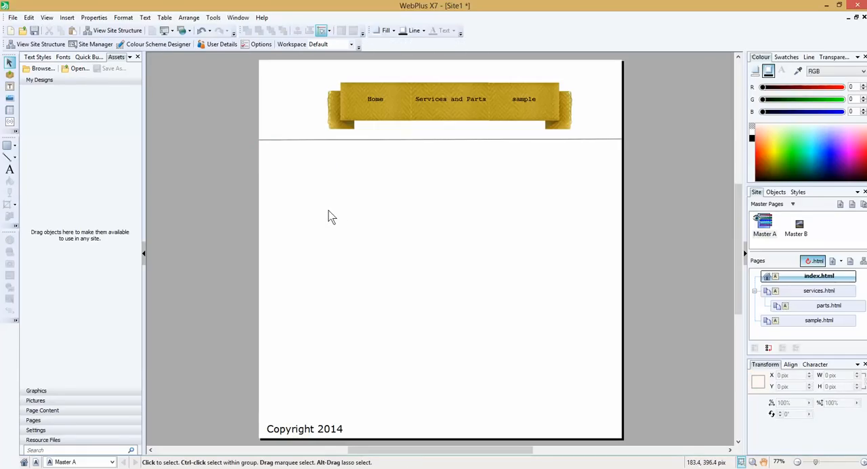
left_click(285, 140)
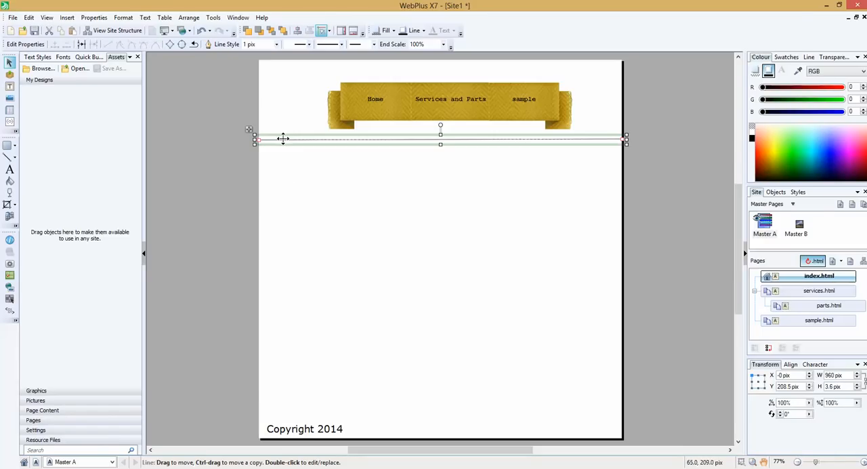
left_click_drag(282, 140, 301, 422)
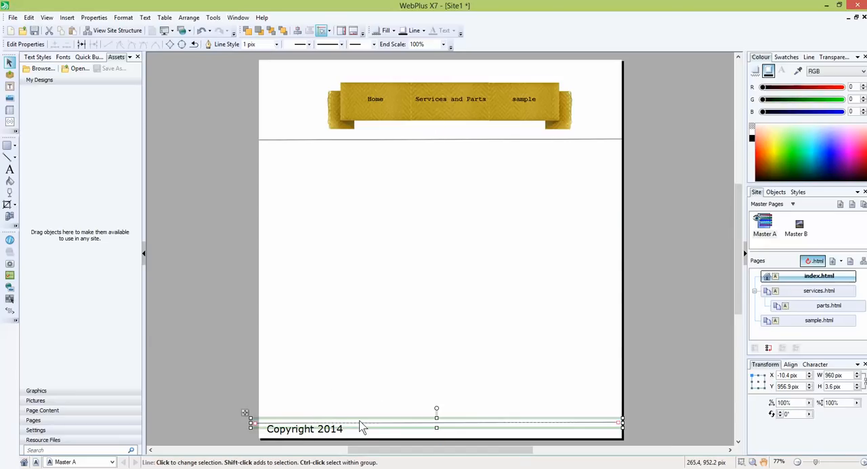
key("Up")
key("Up")
key("Up")
key("Up")
key("Up")
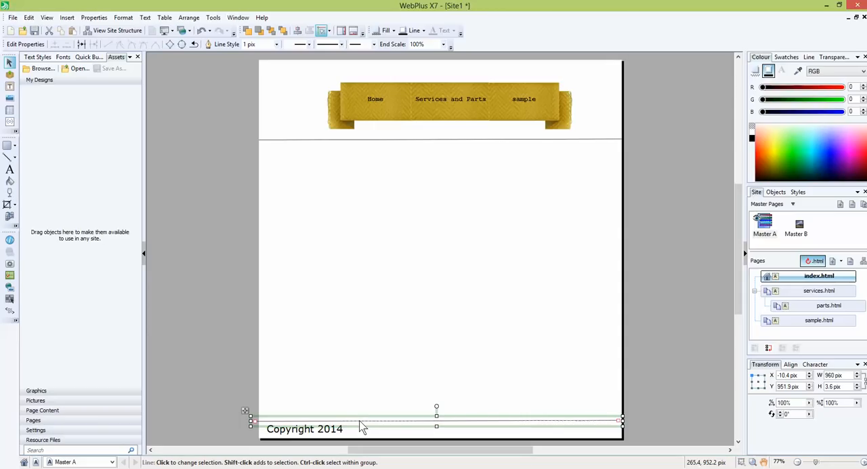
left_click(630, 328)
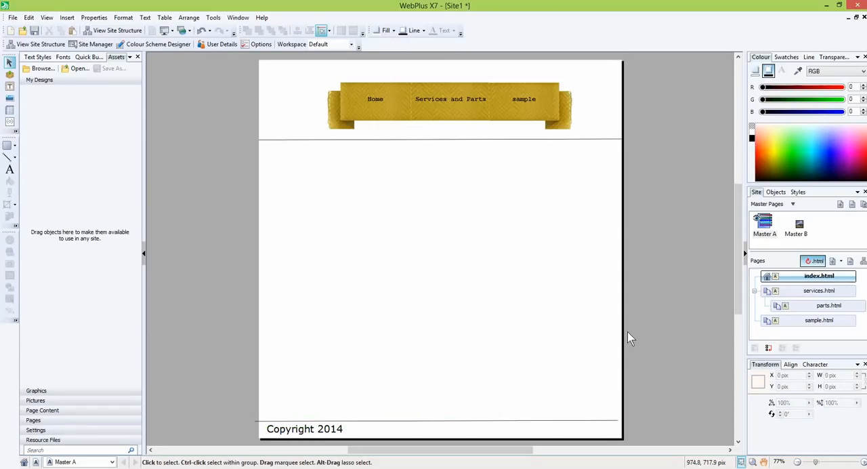
- Nudge the line above the copyright text to the right, to about X -3.4 pix
left_click(602, 419)
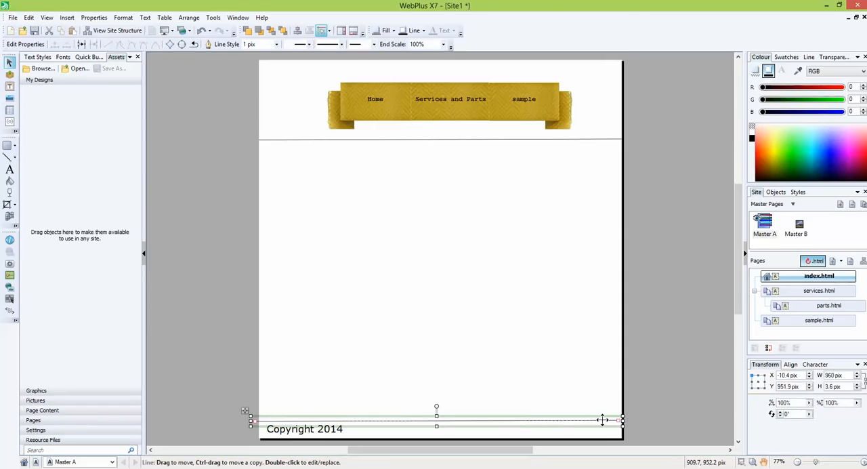
key("Right")
key("Right")
key("Right")
key("Right")
key("Right")
key("Right")
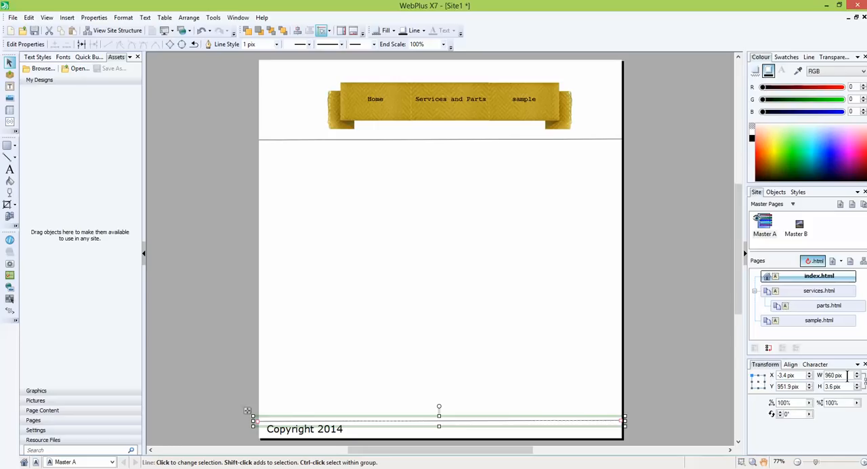
- Try a width of 500 pix for the line above the copyright text and undo the change
left_click(813, 375)
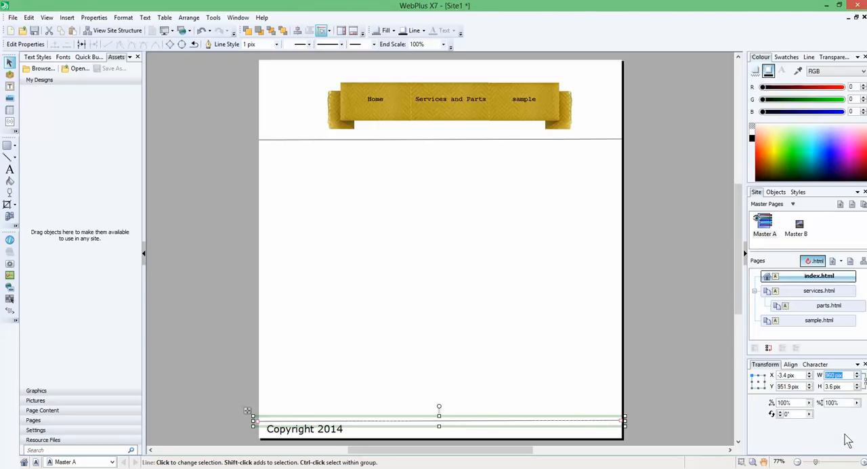
type("500")
key("Return")
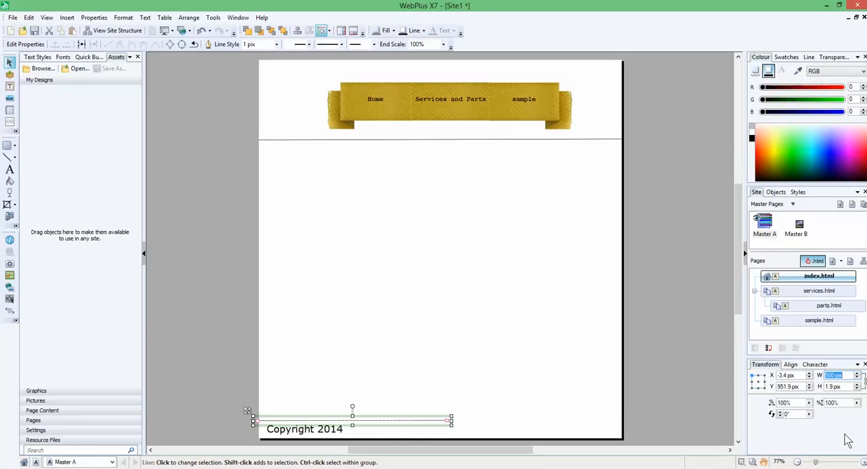
left_click(498, 390)
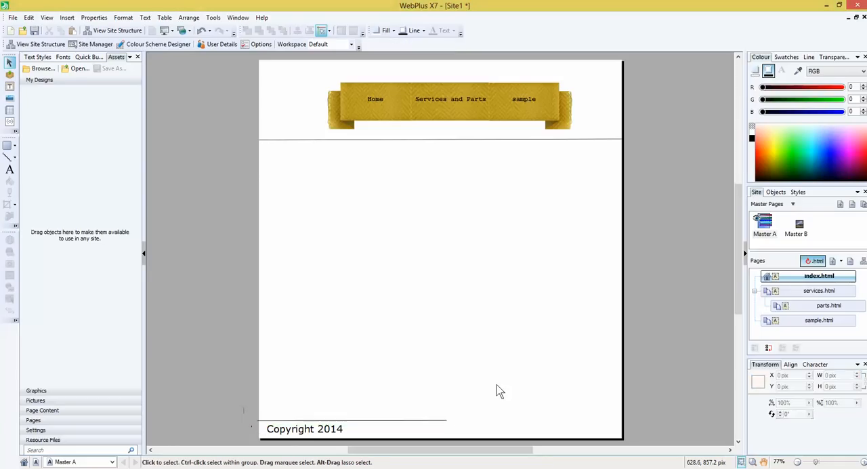
key("ctrl+z")
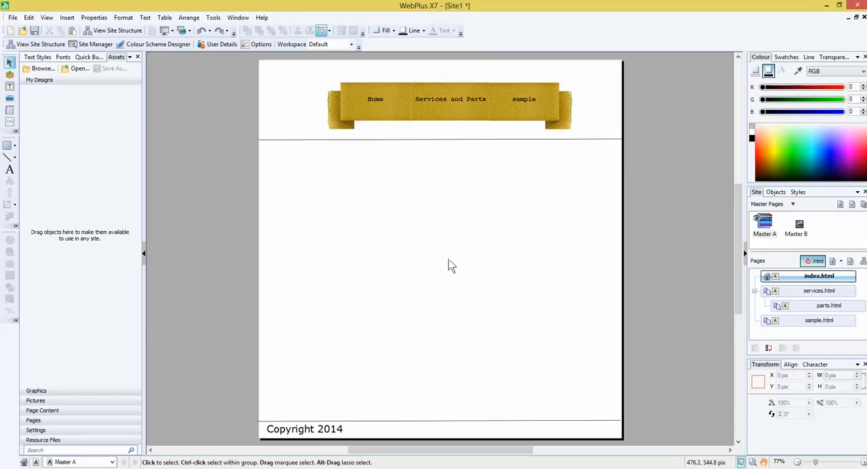
left_click(15, 19)
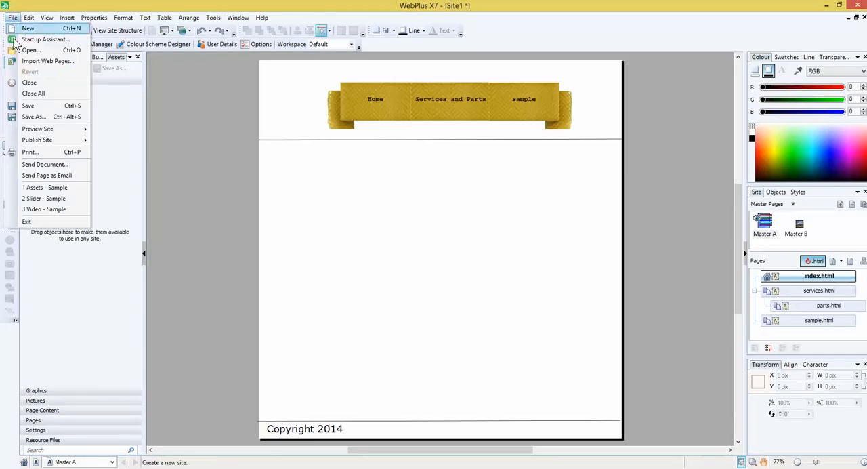
left_click(670, 35)
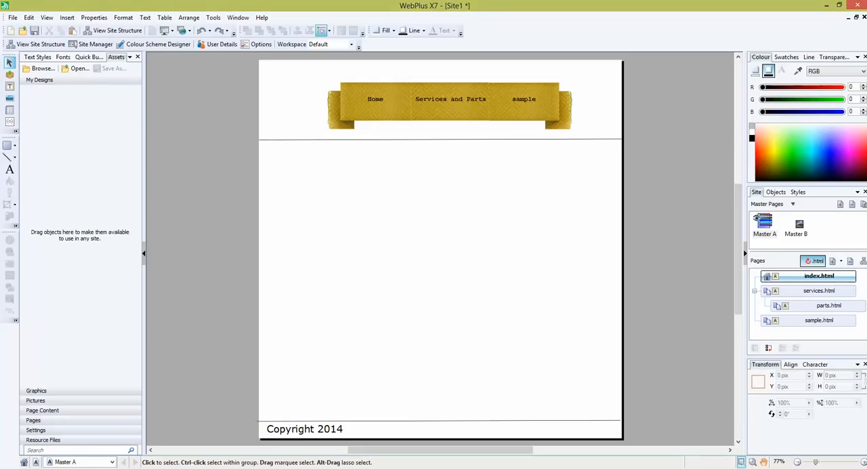